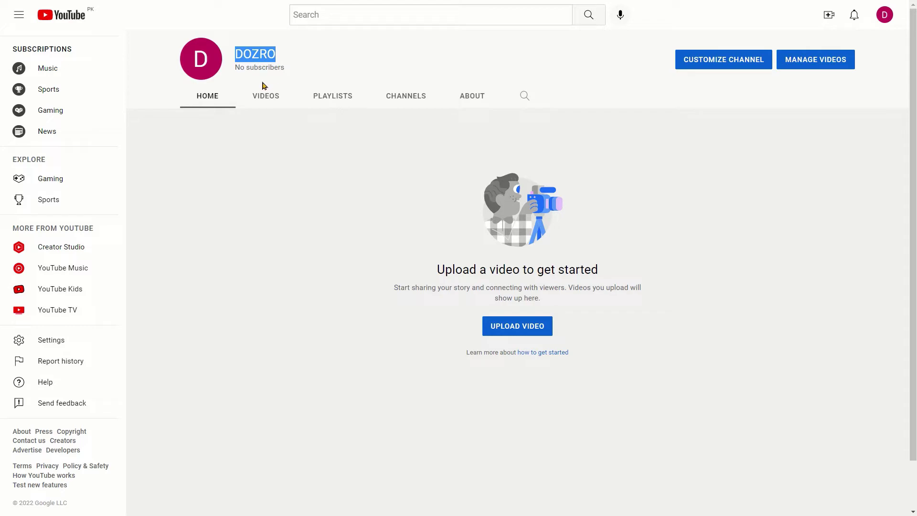
# Step: Drag-select the channel name DOZRO at the top of the empty channel home page
pyautogui.moveTo(234, 53); pyautogui.dragTo(293, 55)
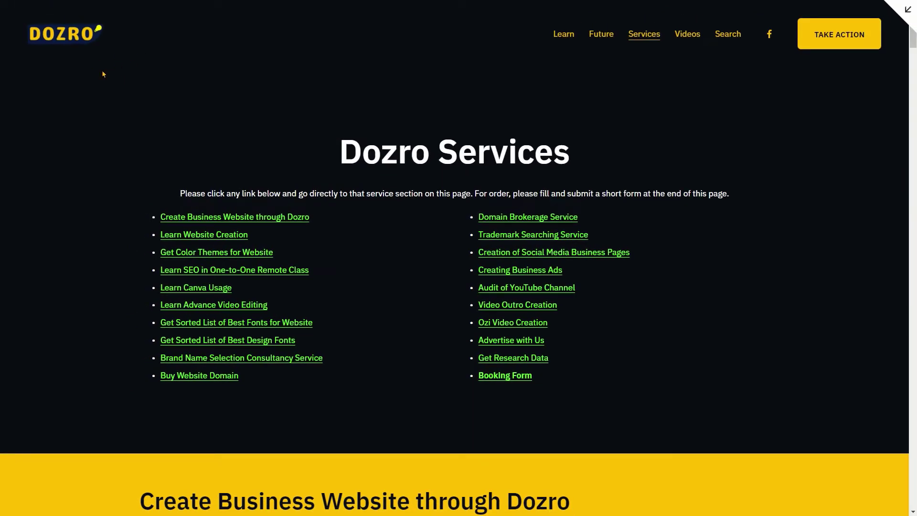
# Step: Scroll the Dozro Services page past the link list to the Learn Website Creation section
pyautogui.scroll(-10, 106, 86)
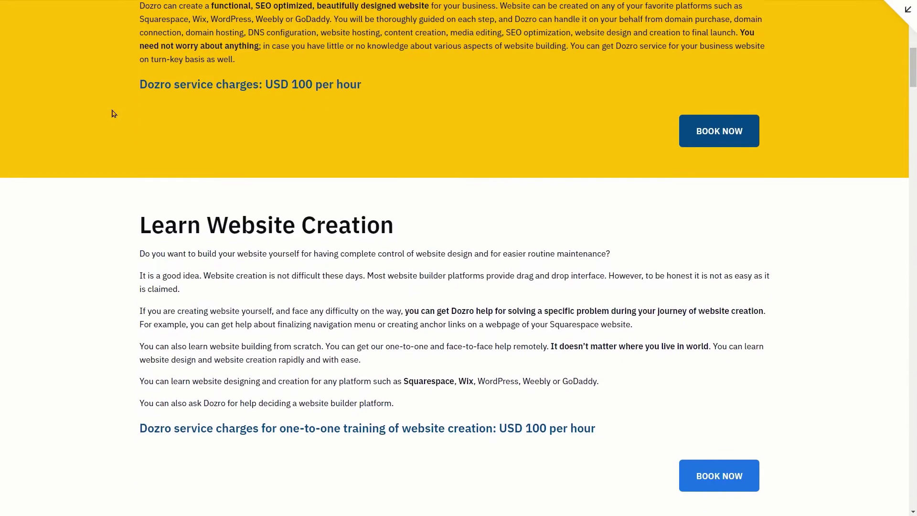
pyautogui.scroll(-7, 113, 113)
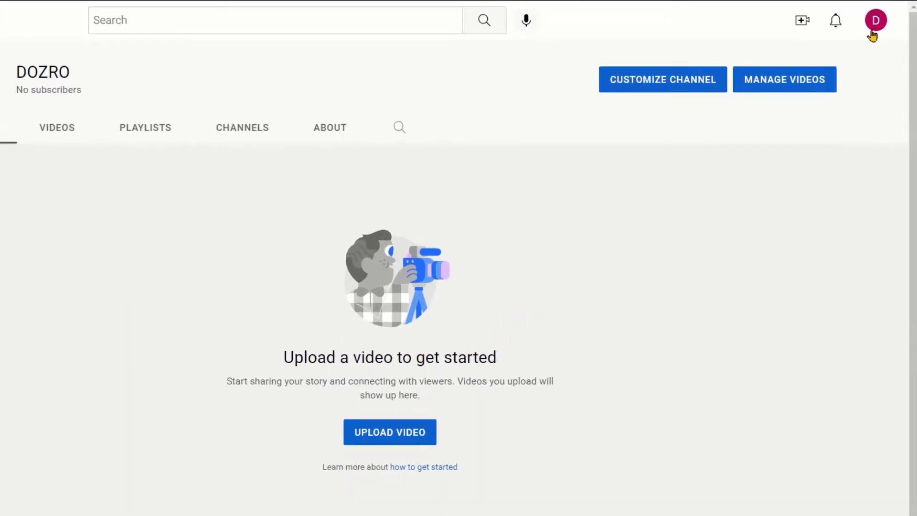
# Step: Go to YouTube Studio's Channel customization Layout tab for the DOZRO channel
pyautogui.click(874, 23)
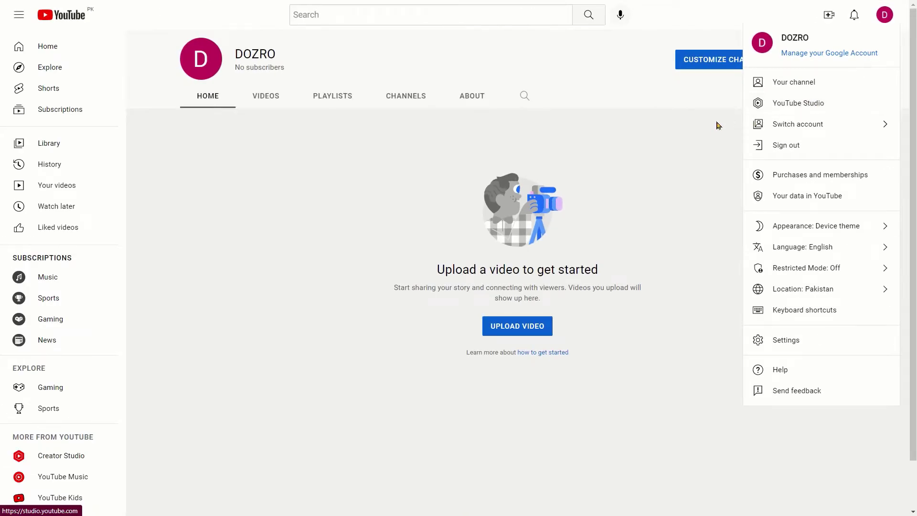
pyautogui.click(717, 125)
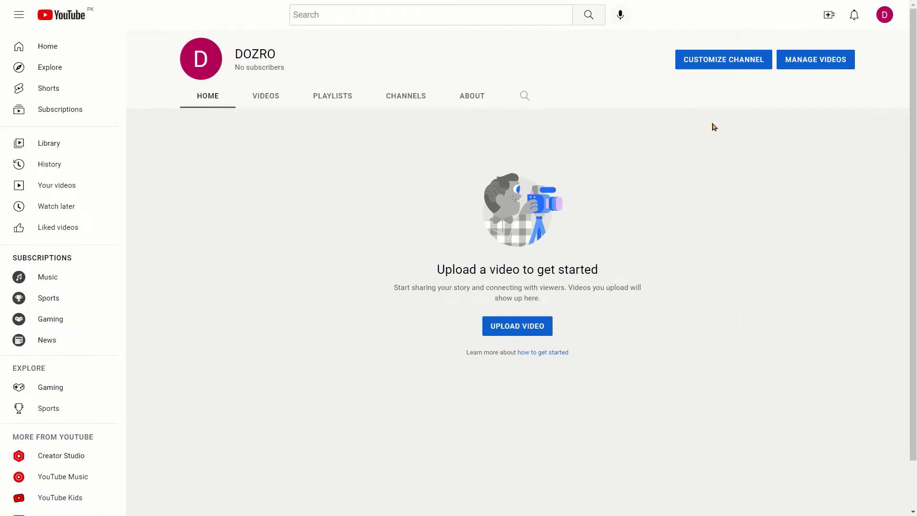
pyautogui.click(711, 64)
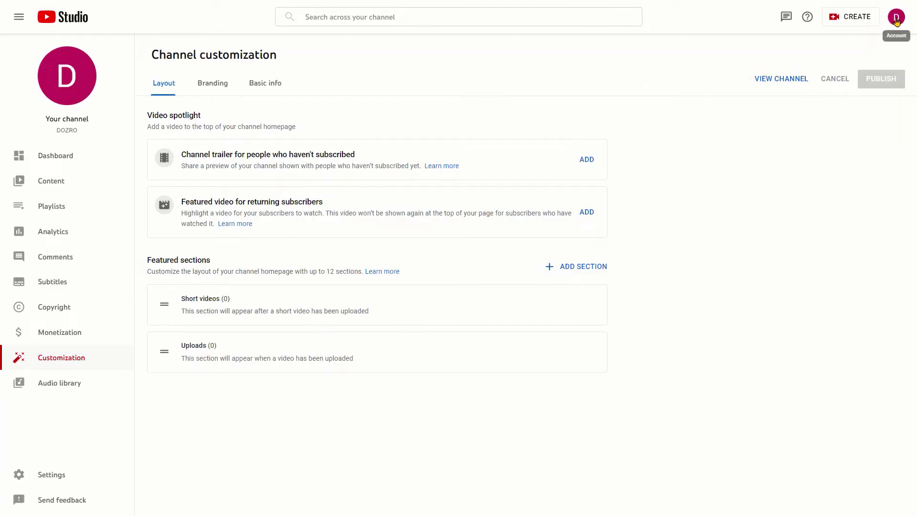
pyautogui.click(896, 22)
pyautogui.click(887, 175)
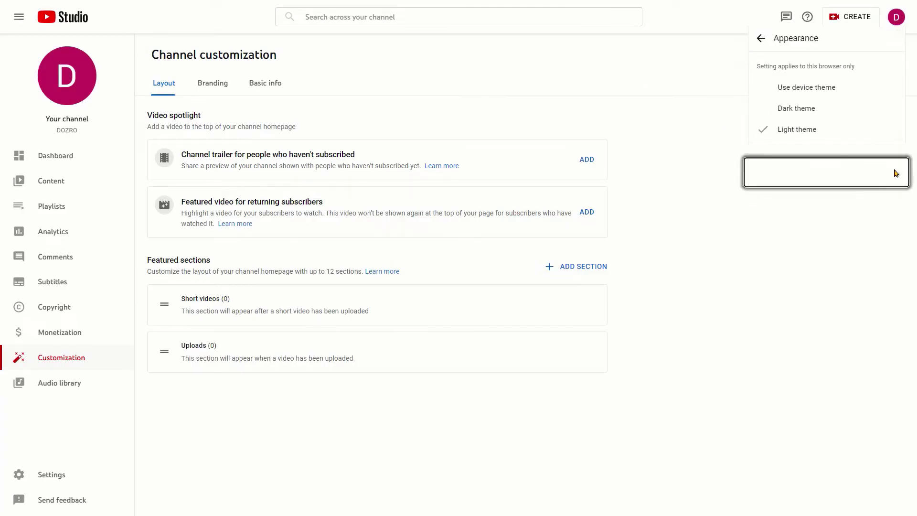
pyautogui.click(809, 109)
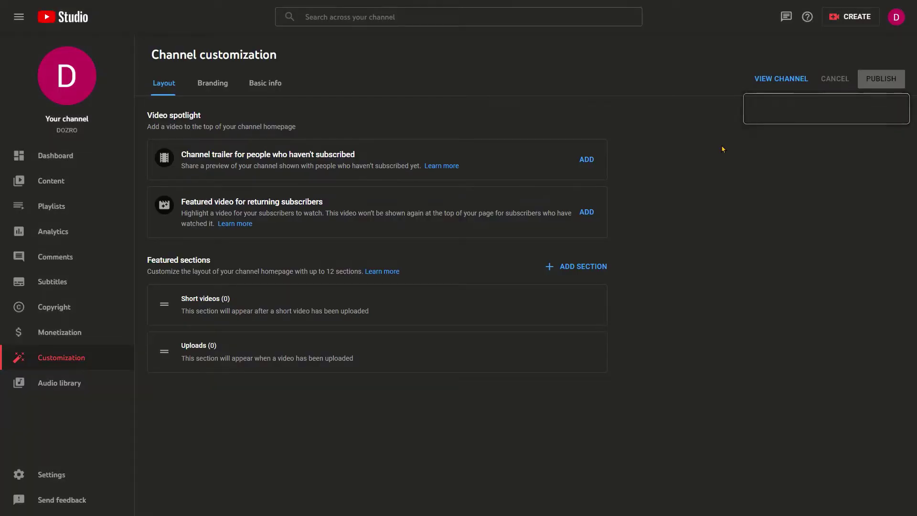
pyautogui.click(897, 18)
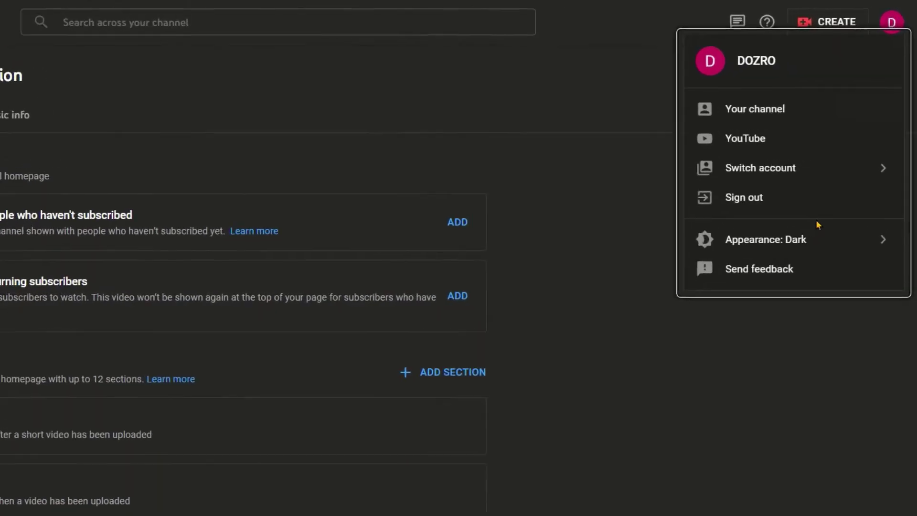
pyautogui.click(886, 174)
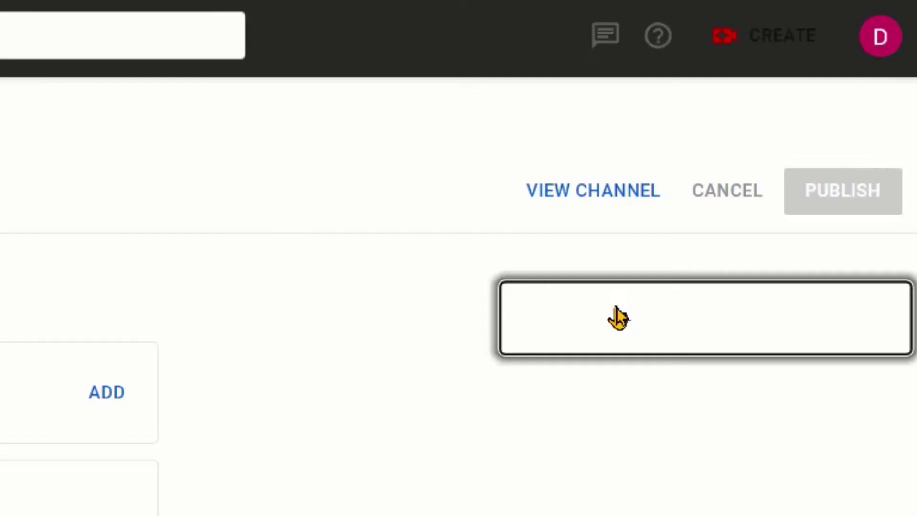
pyautogui.click(642, 289)
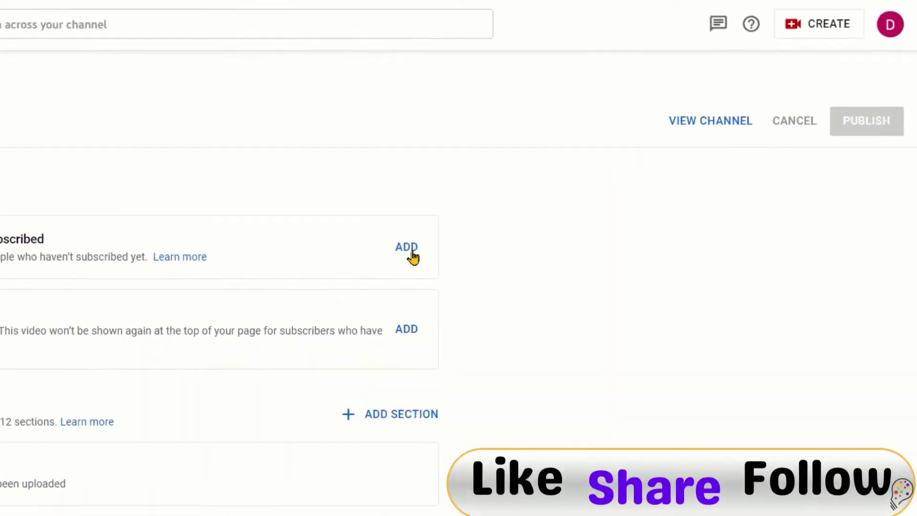
pyautogui.click(588, 161)
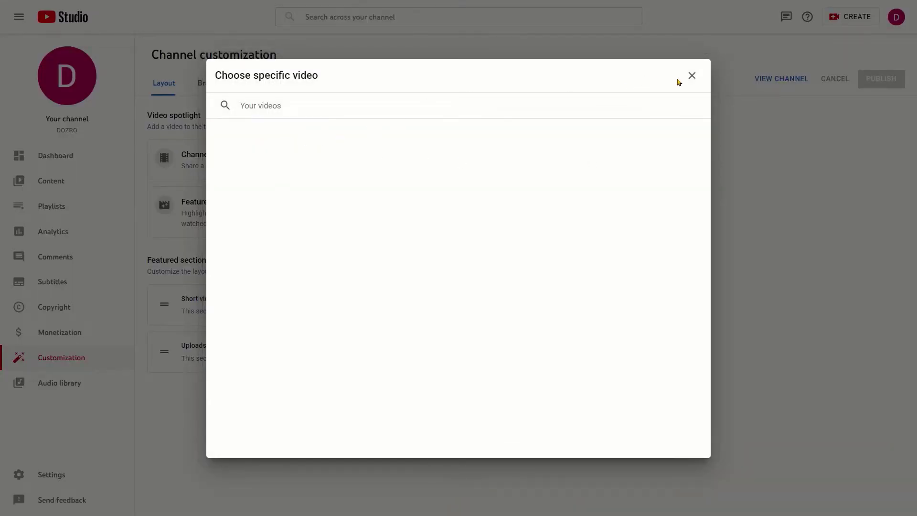
pyautogui.click(692, 76)
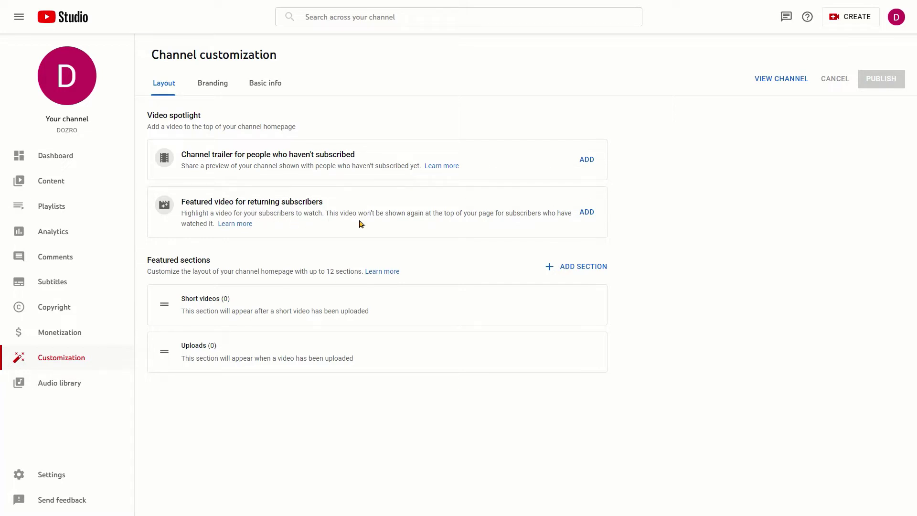
pyautogui.moveTo(436, 293)
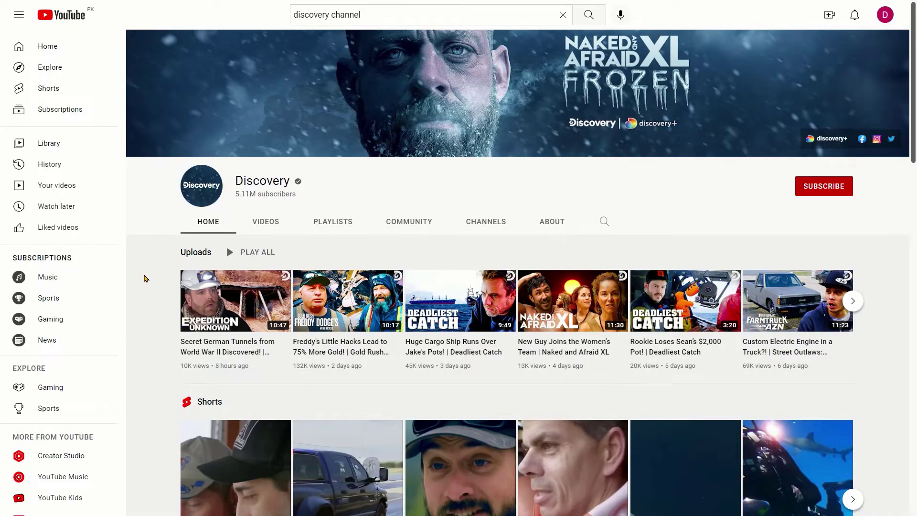
# Step: Scroll through the Discovery channel home page's featured sections
pyautogui.scroll(-1, 145, 279)
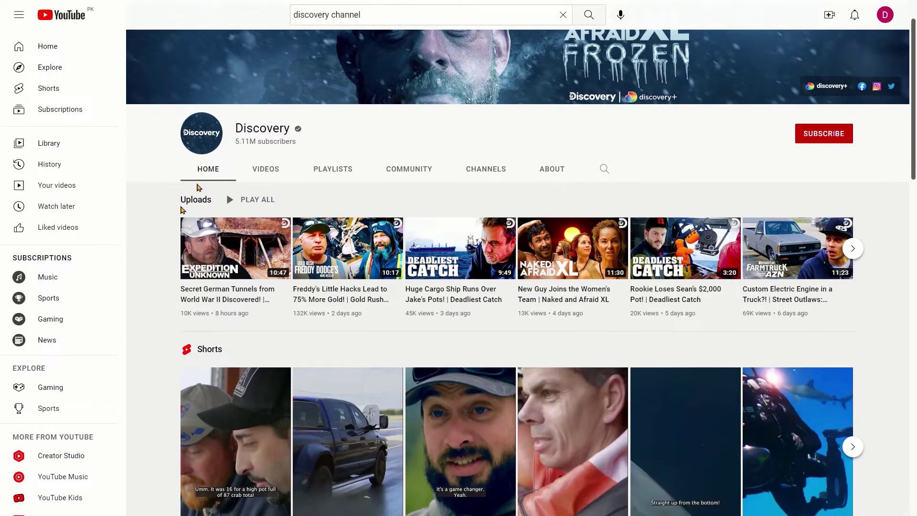
pyautogui.scroll(-12, 170, 225)
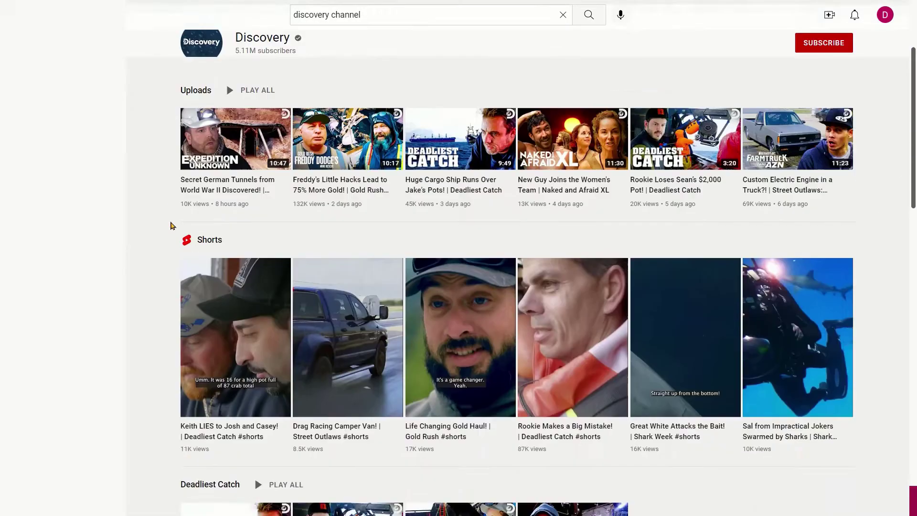
pyautogui.scroll(-3, 157, 305)
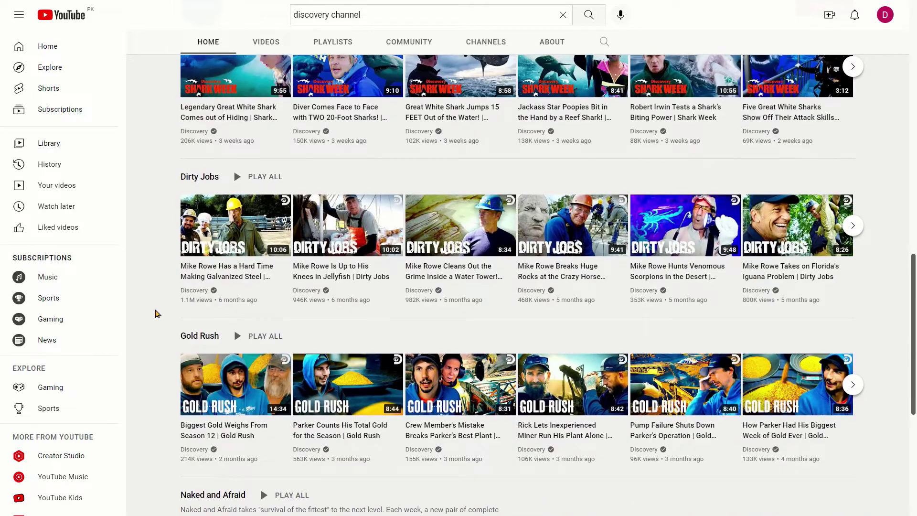
pyautogui.scroll(1, 154, 313)
pyautogui.scroll(-2, 153, 313)
pyautogui.scroll(4, 153, 292)
pyautogui.scroll(13, 152, 293)
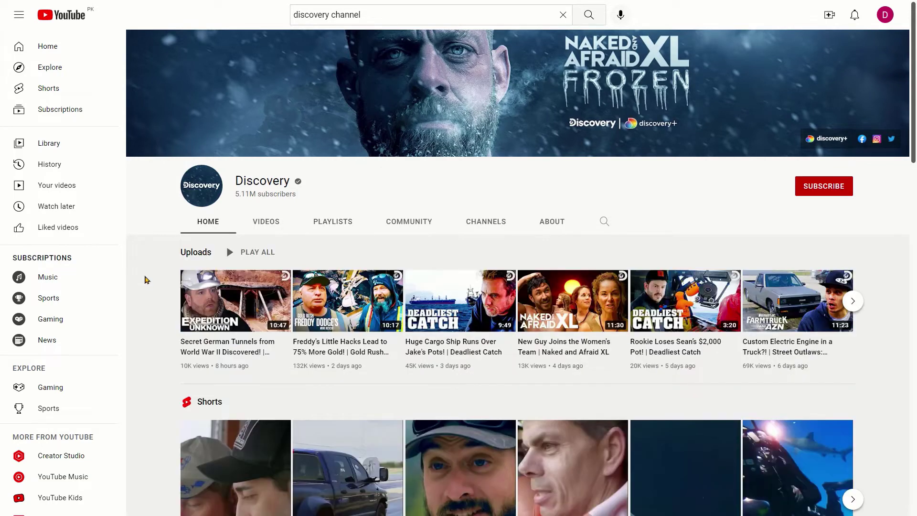
# Step: Show the Discovery channel's PLAYLISTS tab and scroll through its created playlists
pyautogui.click(325, 225)
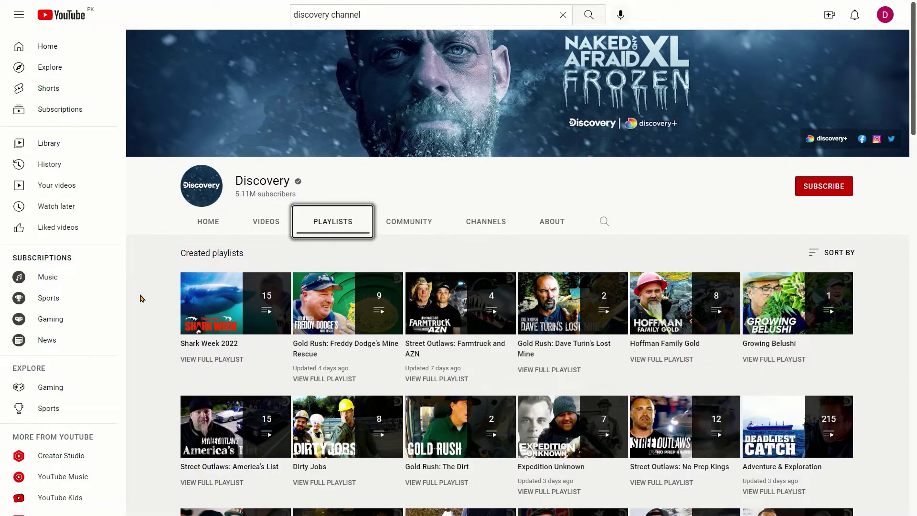
pyautogui.scroll(-5, 142, 297)
pyautogui.scroll(-2, 144, 299)
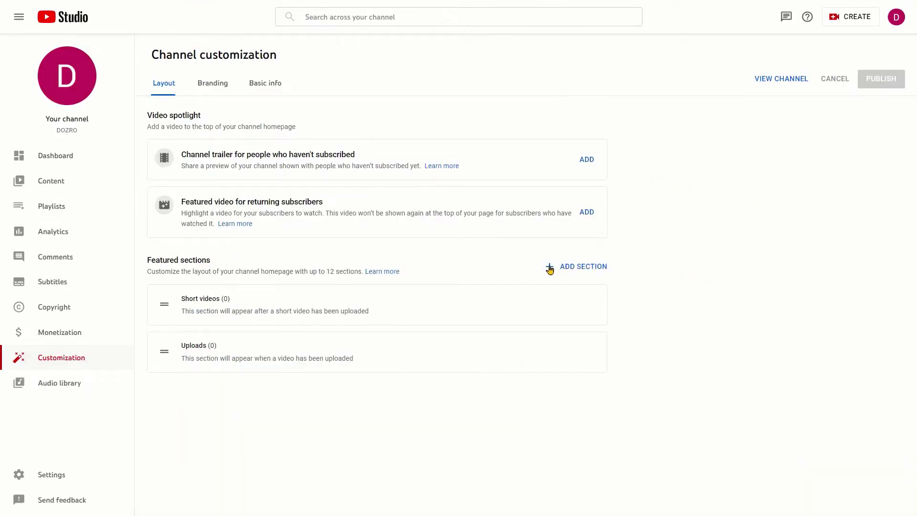
# Step: Add a Popular uploads featured section and move it above Short videos to the top
pyautogui.click(567, 266)
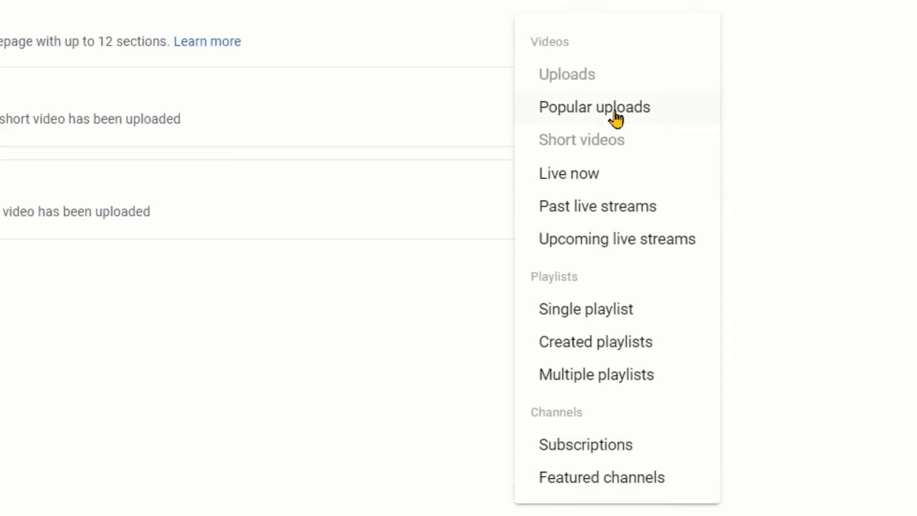
pyautogui.click(616, 114)
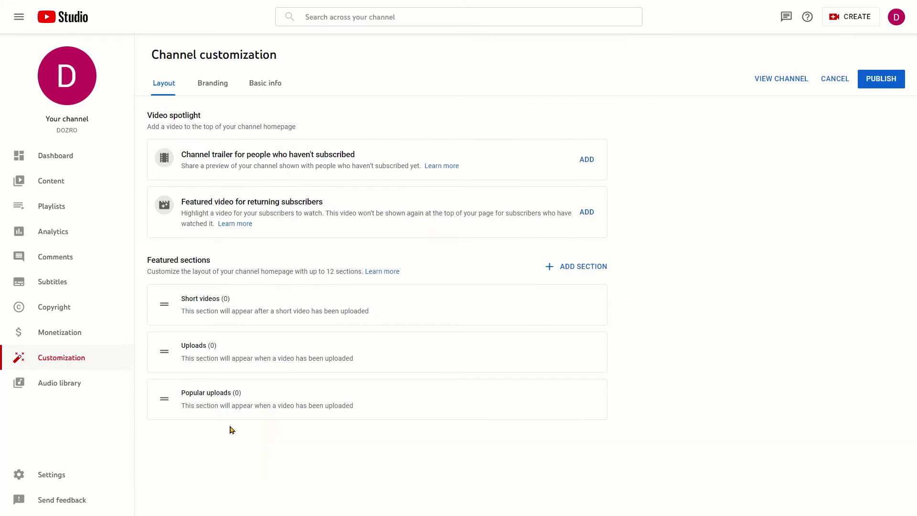
pyautogui.moveTo(164, 400); pyautogui.dragTo(158, 305)
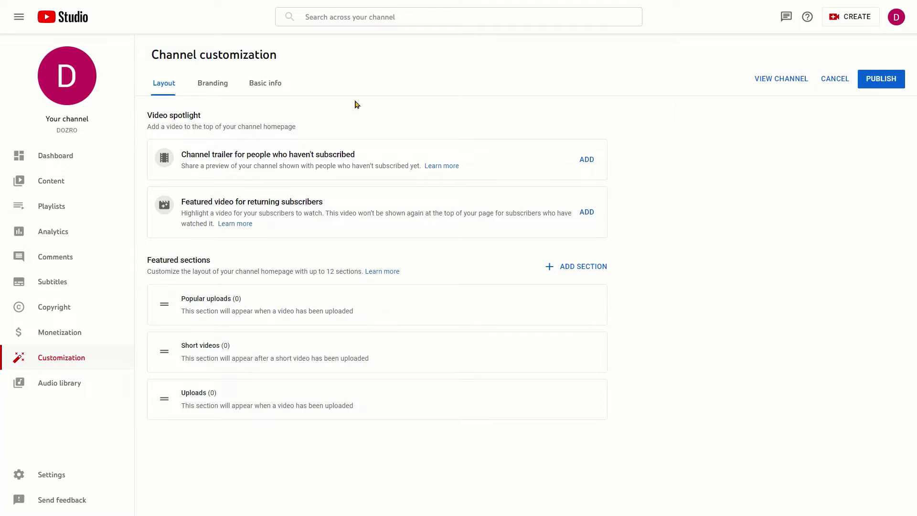
# Step: On the Branding tab, set the LEARN DOZRO eBUSINESS logo file as the profile picture
pyautogui.click(211, 88)
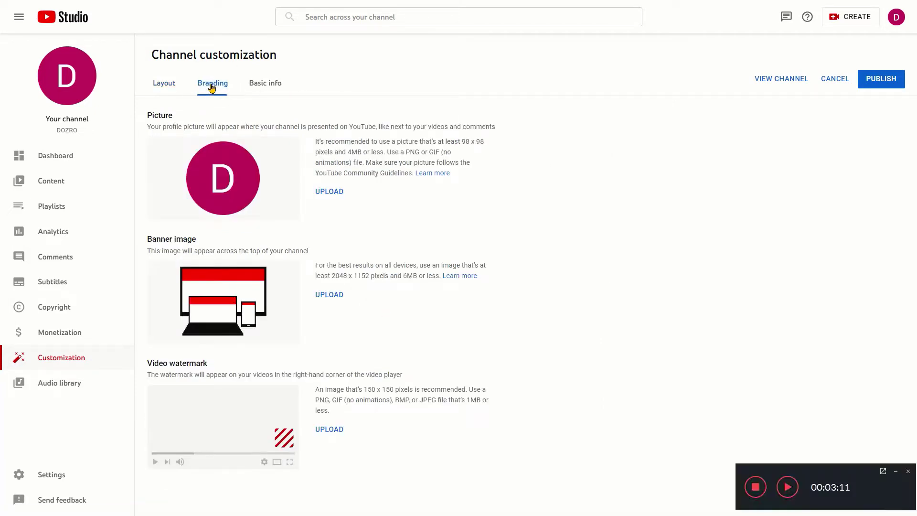
pyautogui.click(329, 191)
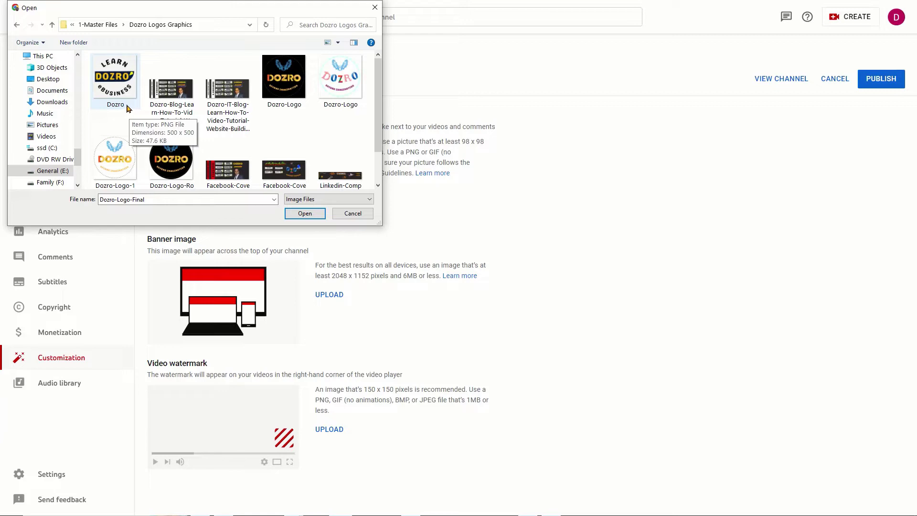
pyautogui.click(305, 213)
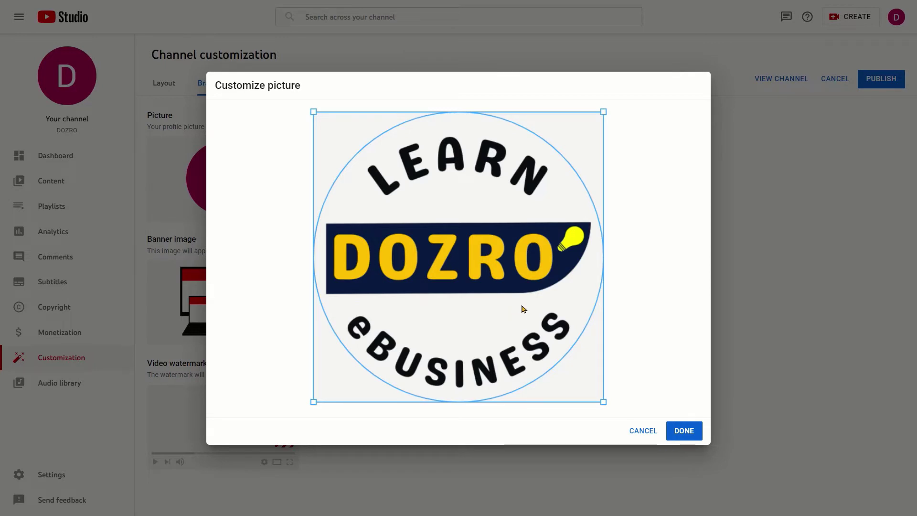
pyautogui.click(686, 431)
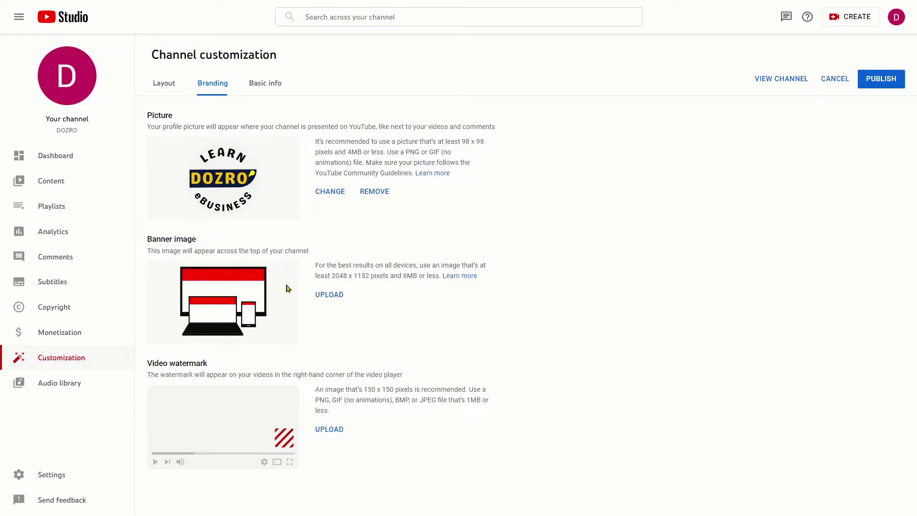
pyautogui.click(333, 296)
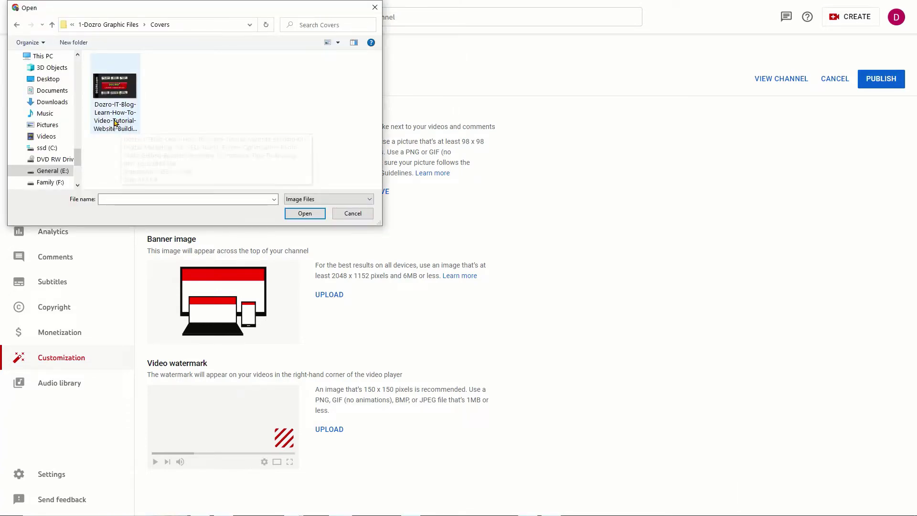
# Step: Apply the red DOZRO Learn eBusiness artwork as the channel banner, keeping the default crop
pyautogui.doubleClick(123, 120)
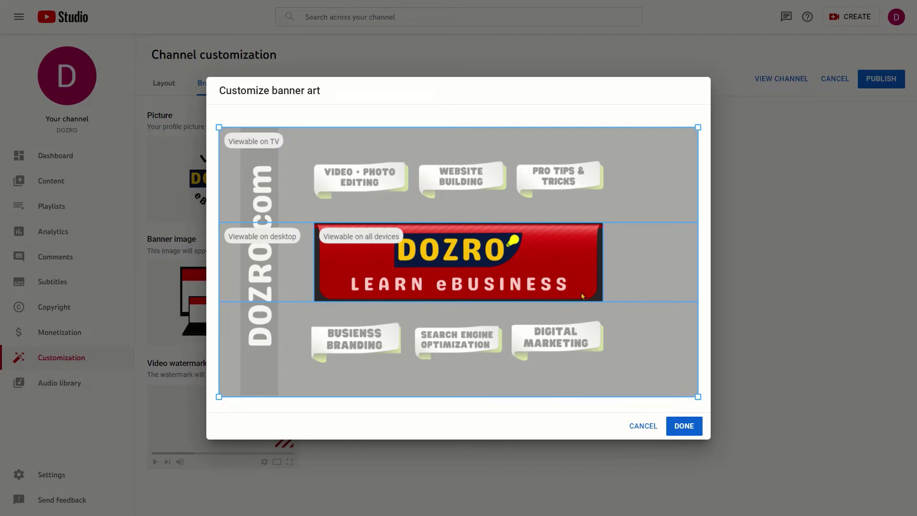
pyautogui.click(683, 426)
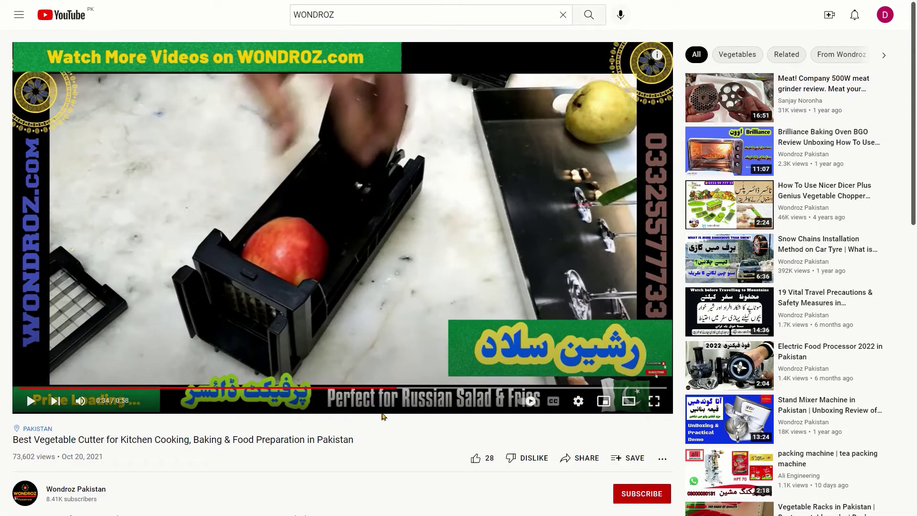
pyautogui.moveTo(659, 378)
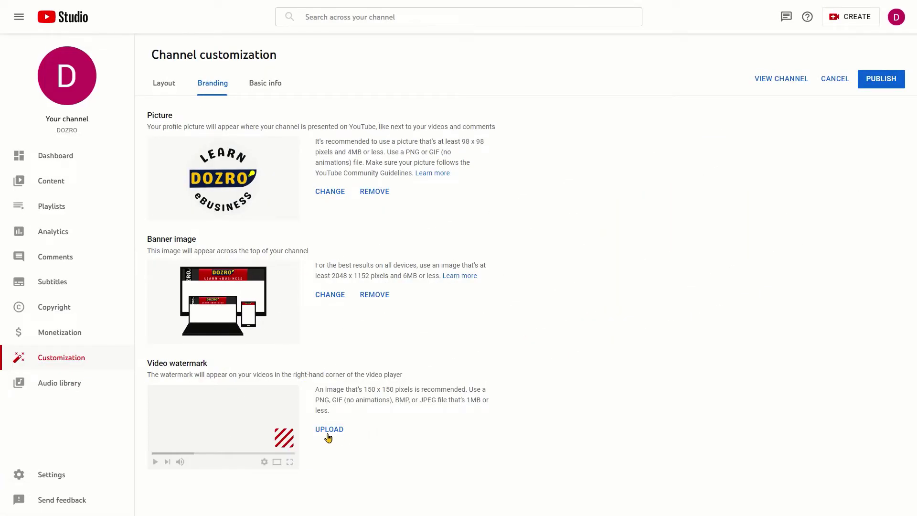
# Step: Add the DOZRO subscribe image as the video watermark, then go to Basic info
pyautogui.click(329, 429)
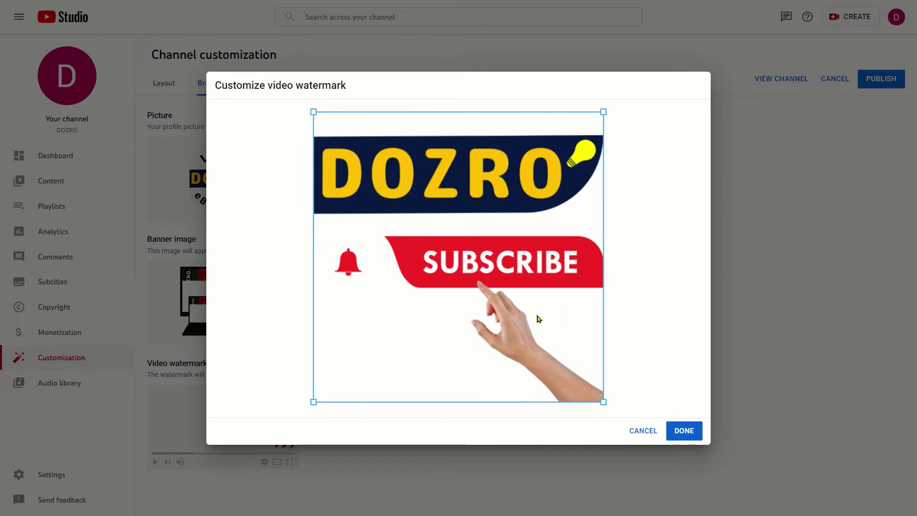
pyautogui.click(680, 431)
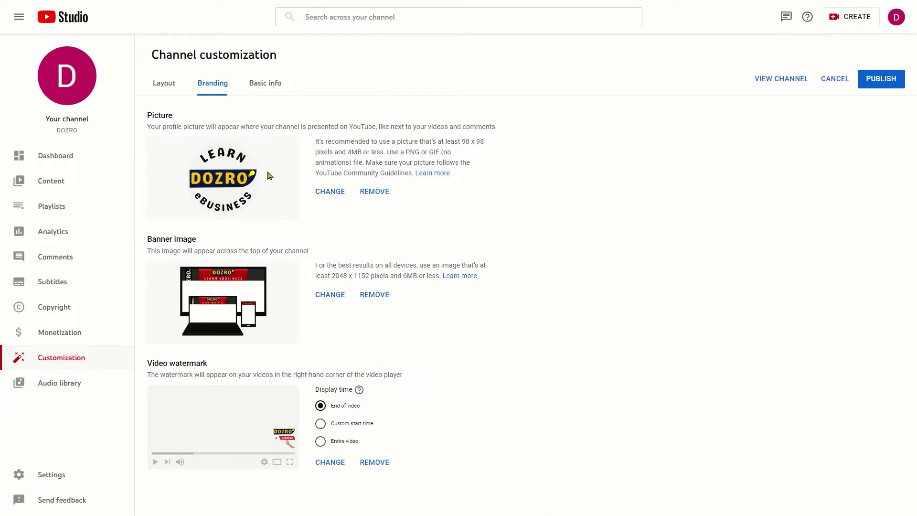
pyautogui.click(266, 85)
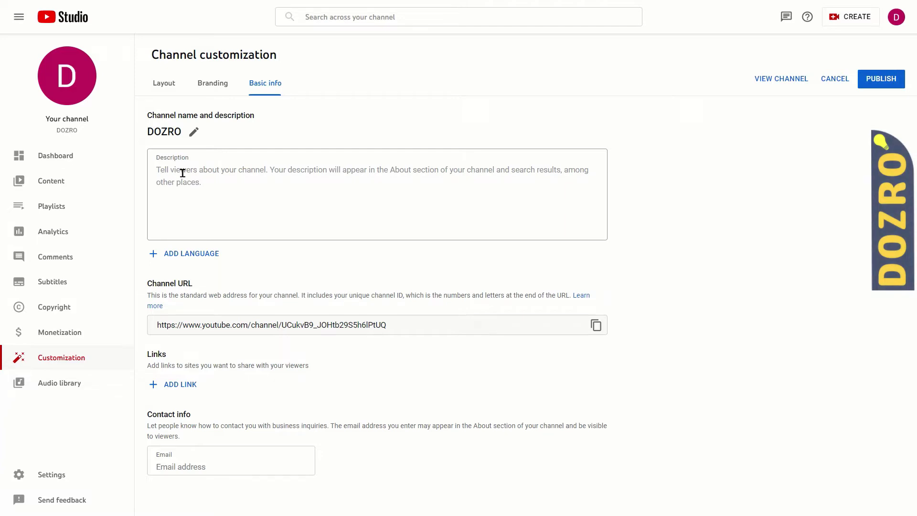
# Step: Paste the 938-character Dozro IT services description into the channel Description box
pyautogui.click(182, 172)
pyautogui.write('Dozro is an IT company primarily focused on enlightening our global community about the knowledge of digital world and improving their IT skills. We also offer services in various fields of information technology. DOZRO is founded and managed by Irfan Hayat who possess hands-on practical experience of e-Business. He has created and shared exclusive digital content, blog articles, helpful video tutorials and step by step how-to guides about various aspects of e-business such as easy website building skills, effective digital marketing techniques, photo & video editing skills, tips and tricks for business branding, web fonts usage, website design tips, and search engine optimization. The profound and extensively researched articles on Dozro website and related tutorial videos on our social media pages, will certainly help our users for uplifting their effective online presence as well as boosting their businesses. You will learn everything about your online business, no matter where you live. We also offer our services throughout the world including Australia, United States, UK, Canada, Japan, Africa, Asia, or Europe. It is recommended to visit our website to learn unique digital skills related to information technology and eBusiness.')
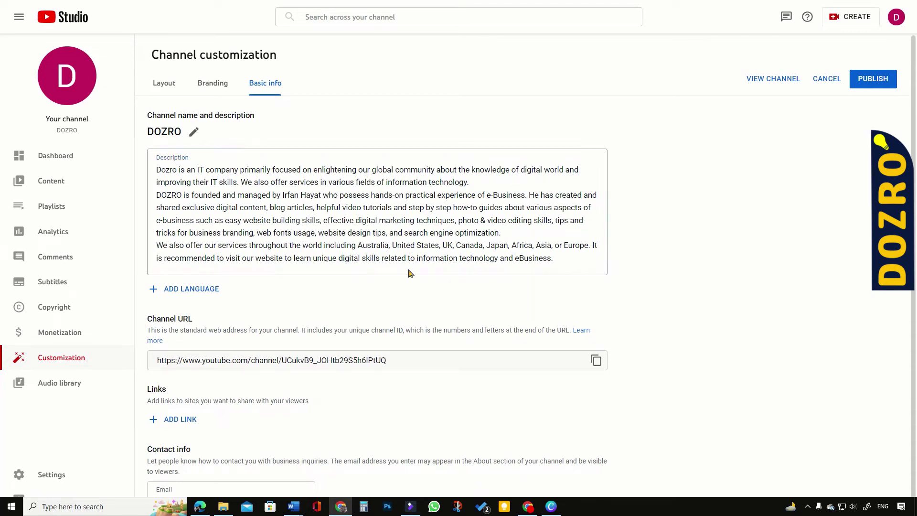
pyautogui.click(202, 292)
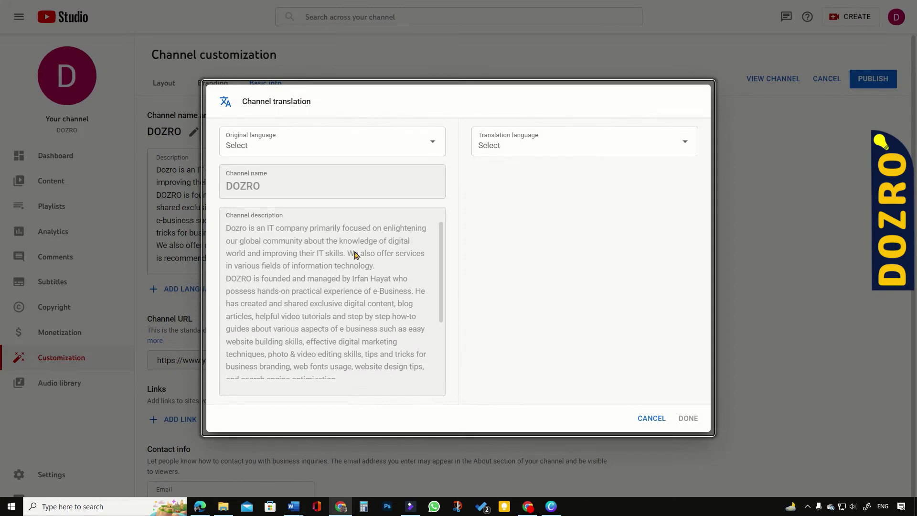
# Step: Save a French translation with English as original language and the pasted 978-character French description
pyautogui.click(434, 144)
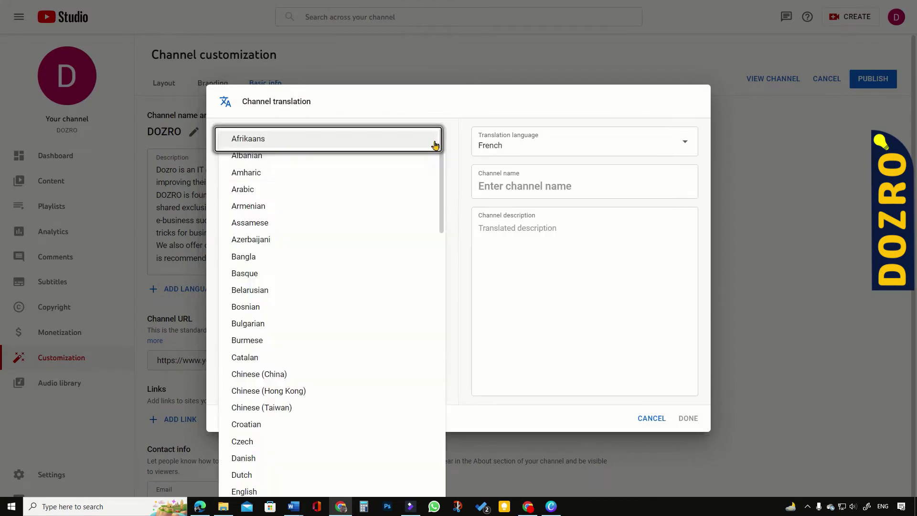
pyautogui.scroll(-3, 300, 322)
pyautogui.click(255, 333)
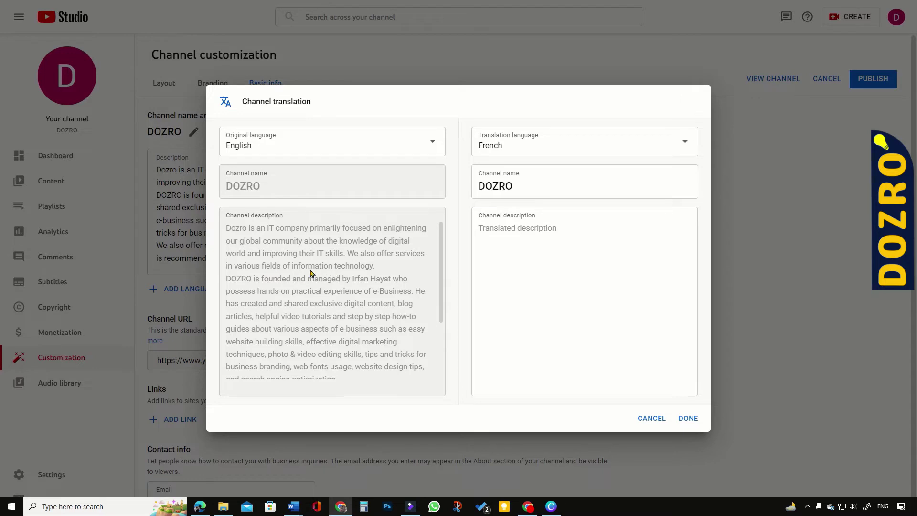
pyautogui.click(483, 228)
pyautogui.rightClick(486, 232)
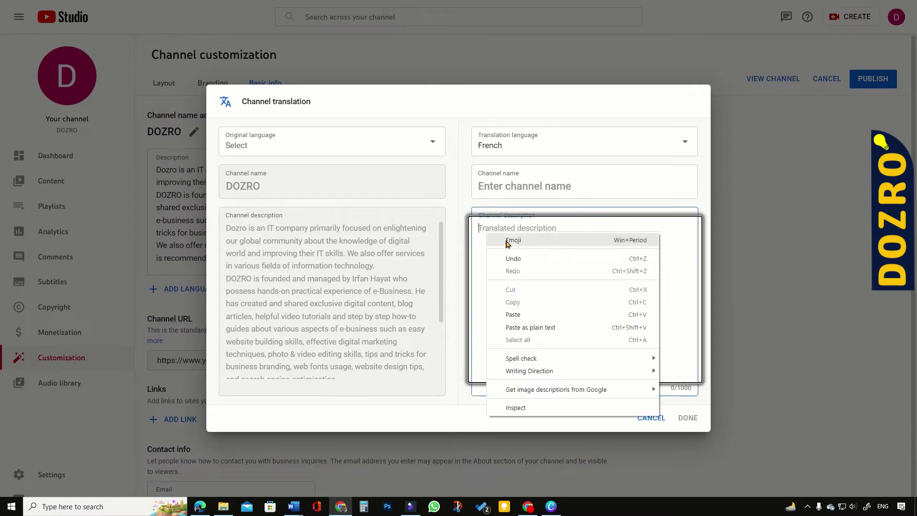
pyautogui.click(529, 328)
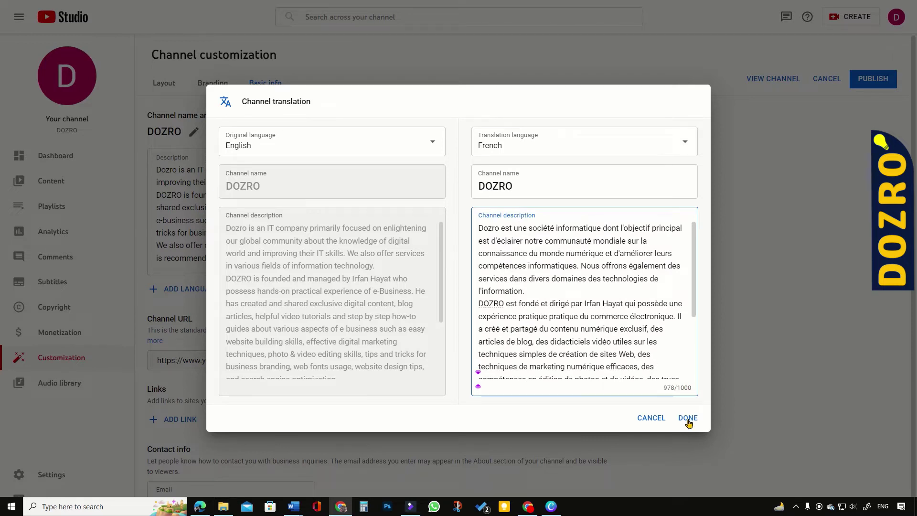
pyautogui.click(688, 418)
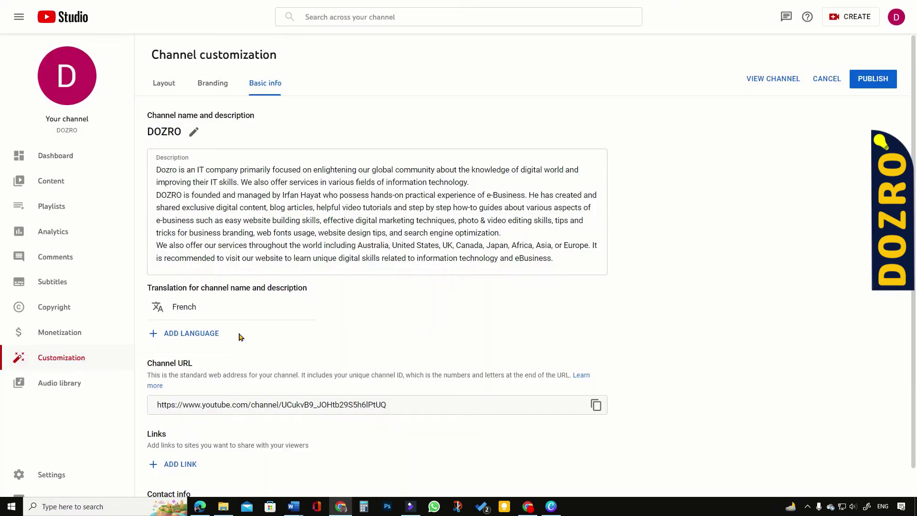
# Step: Add the remaining channel translations, from Chinese and Spanish through Vietnamese, then scroll to Links
pyautogui.click(200, 340)
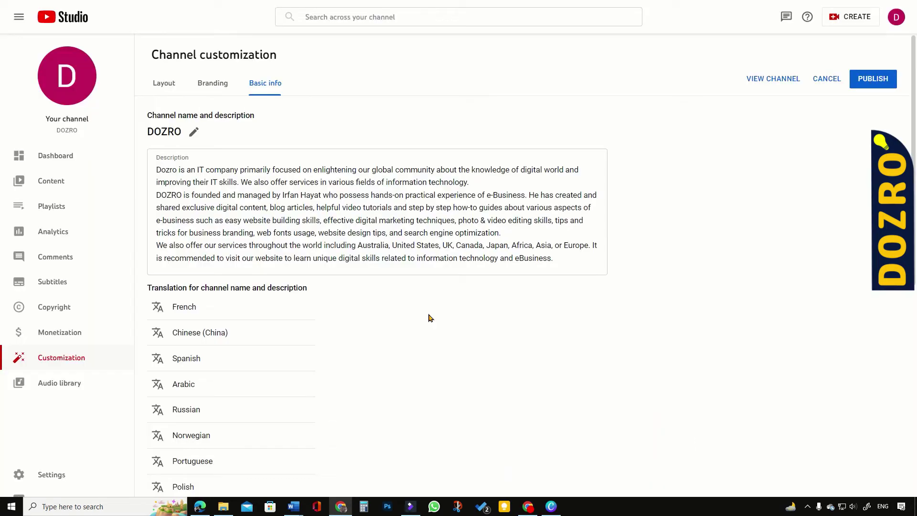
pyautogui.scroll(-9, 372, 316)
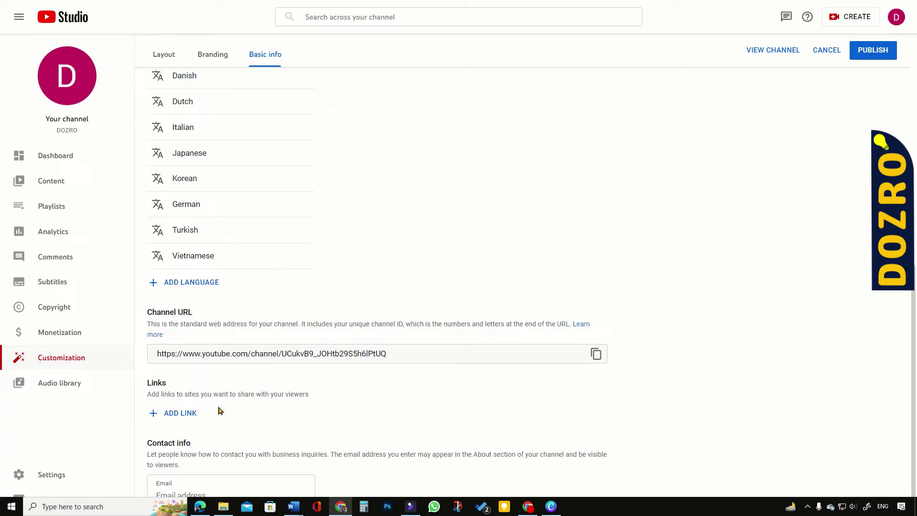
# Step: Add a 'Facebook' channel link and paste the DOZRO Facebook page URL as plain text
pyautogui.click(181, 413)
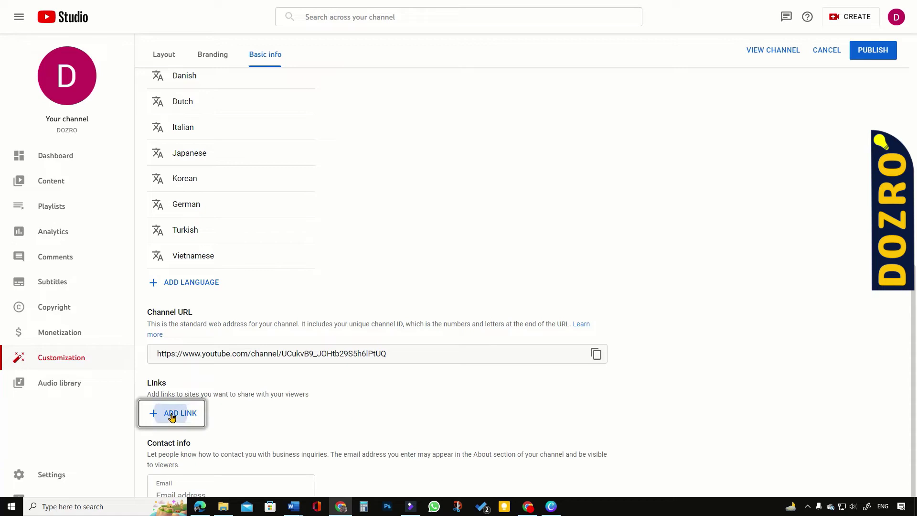
pyautogui.click(171, 412)
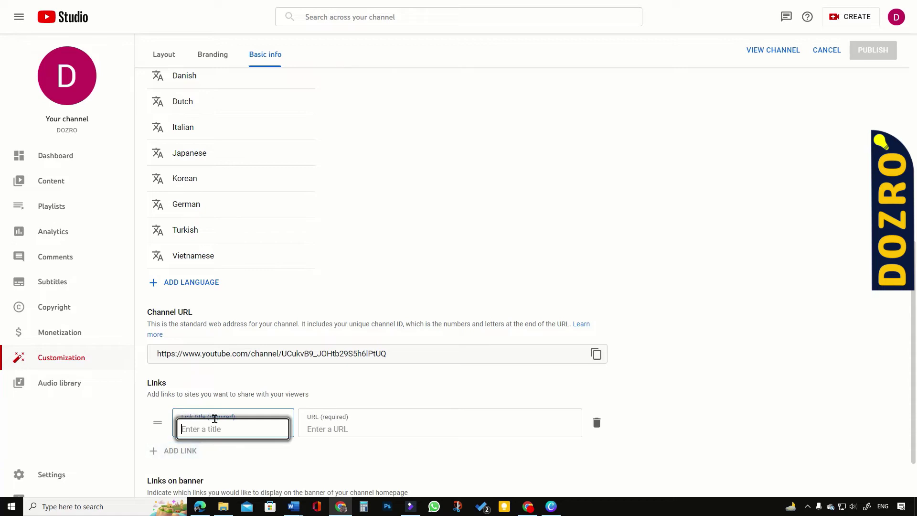
pyautogui.scroll(-2, 347, 376)
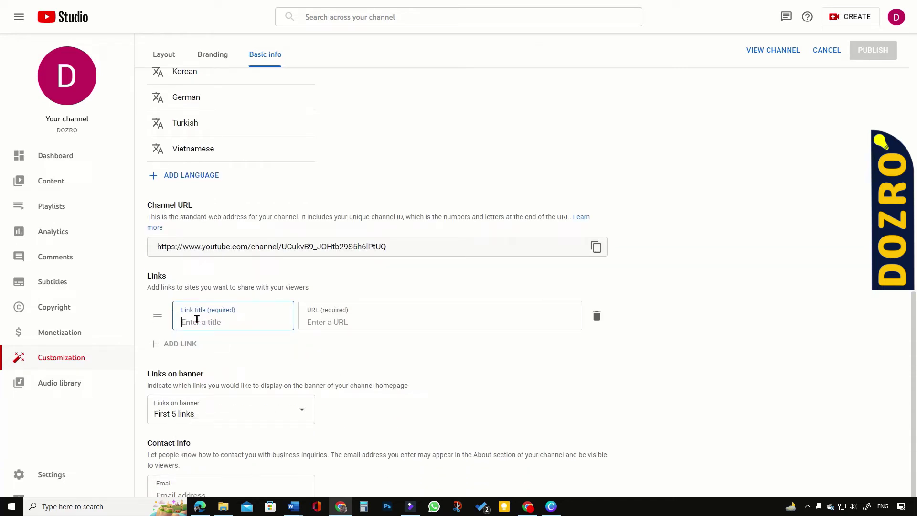
pyautogui.write('Facebook')
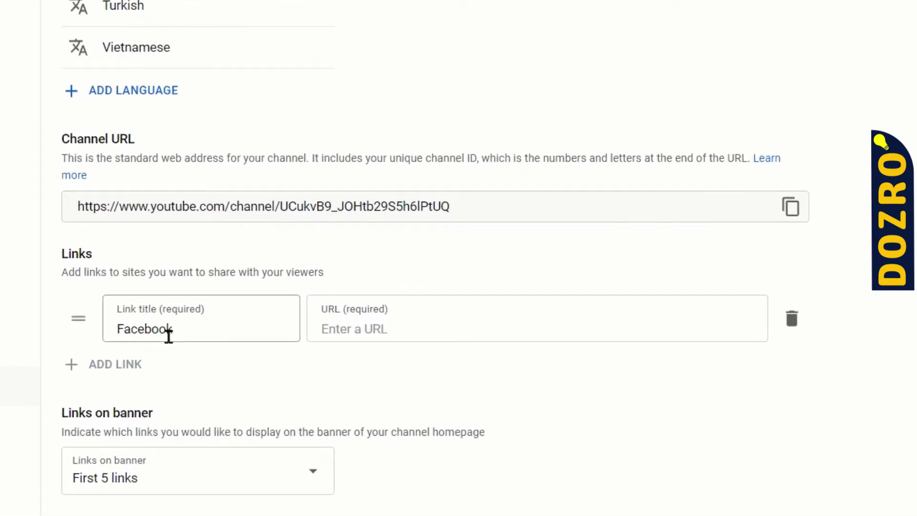
pyautogui.click(378, 328)
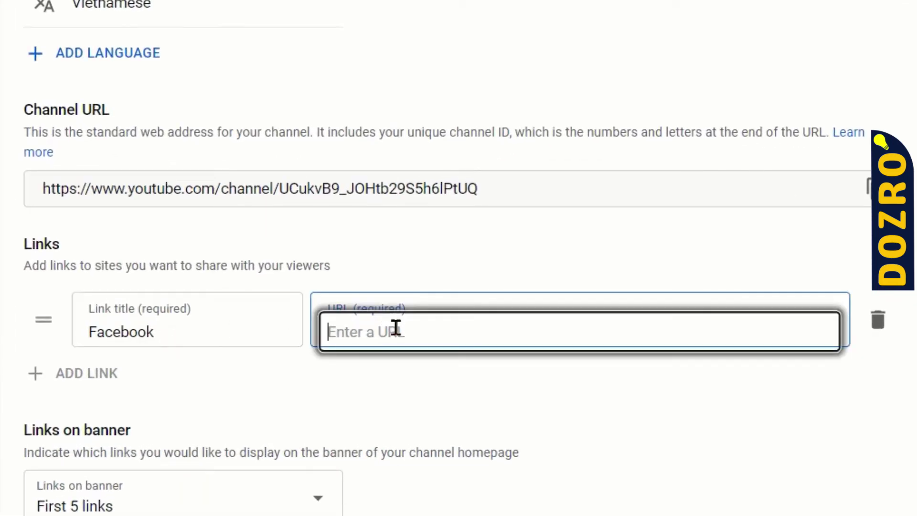
pyautogui.rightClick(396, 329)
pyautogui.click(501, 168)
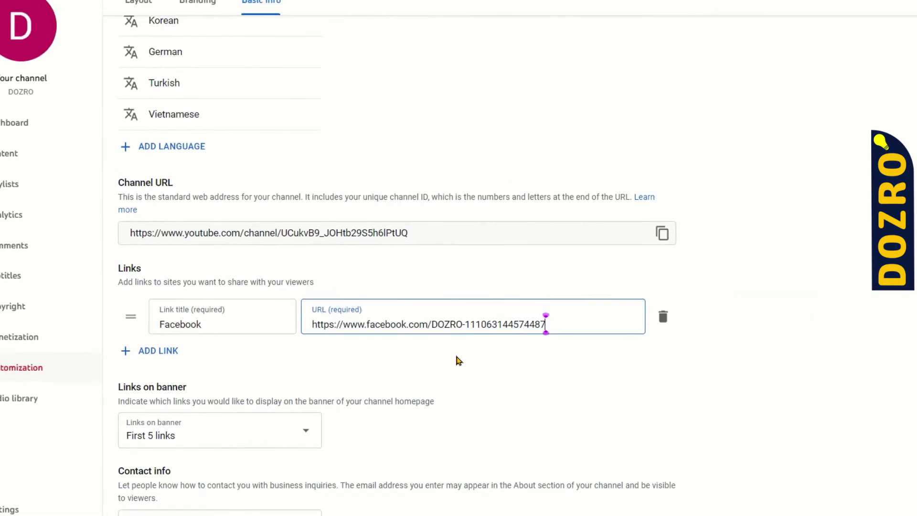
pyautogui.click(169, 355)
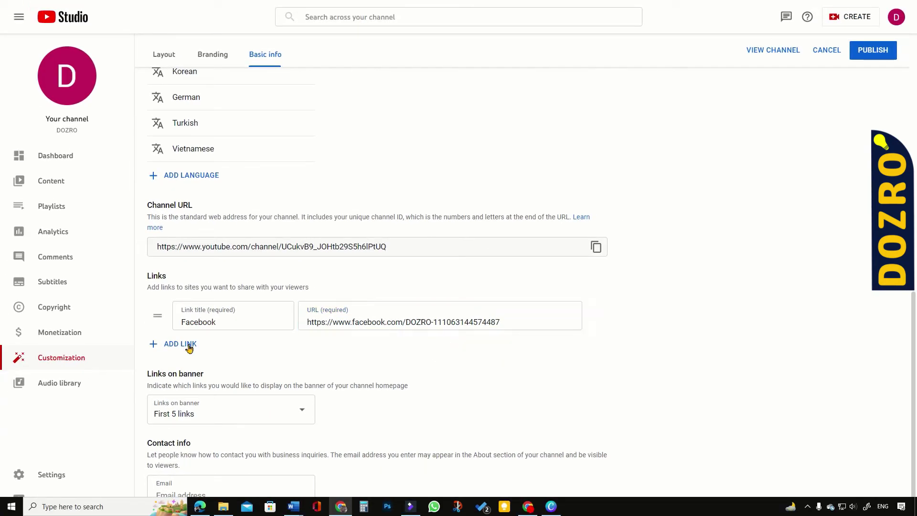
pyautogui.click(186, 346)
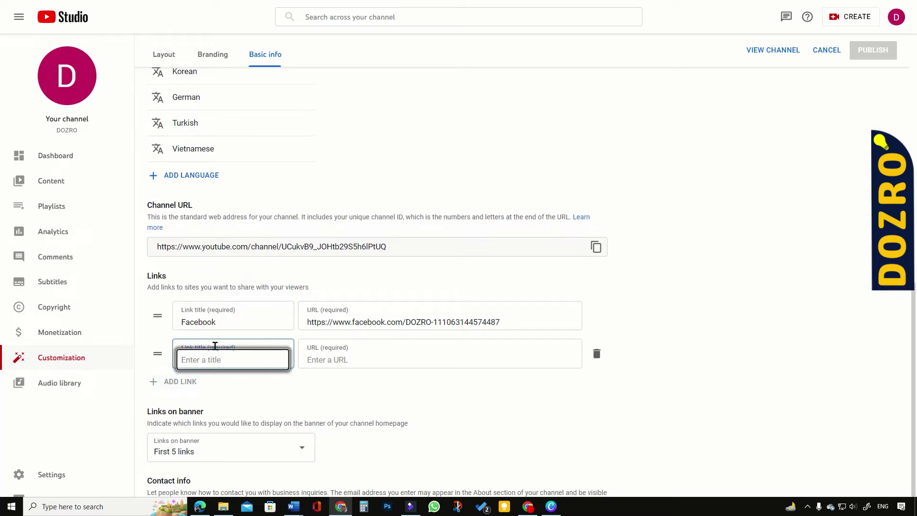
pyautogui.write('Website')
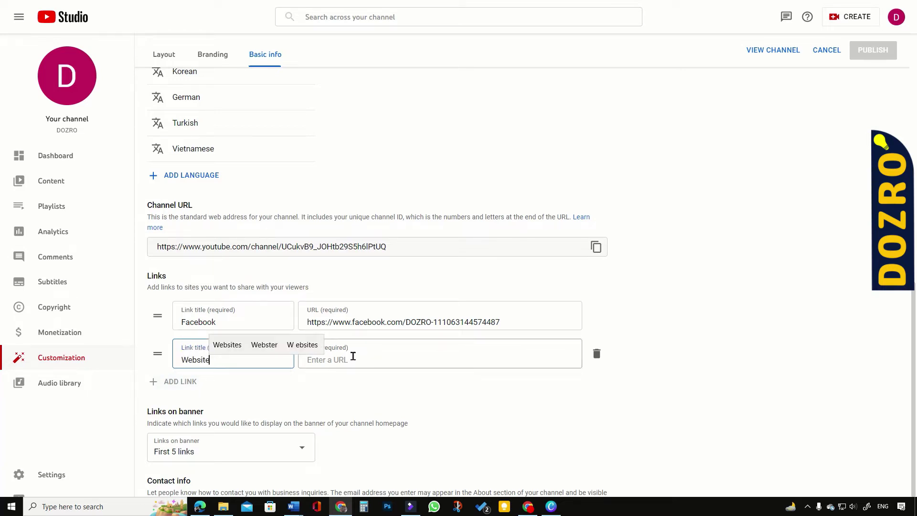
pyautogui.click(353, 356)
pyautogui.rightClick(353, 360)
pyautogui.click(412, 274)
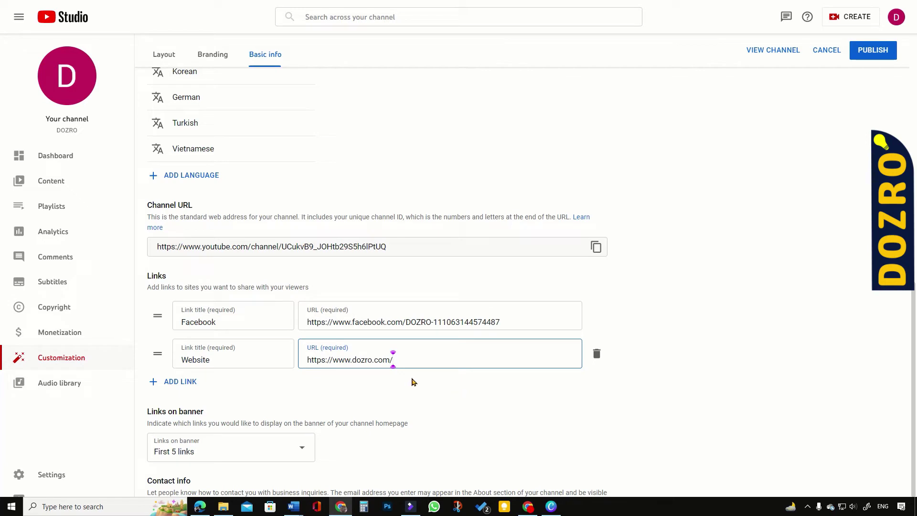
pyautogui.click(415, 384)
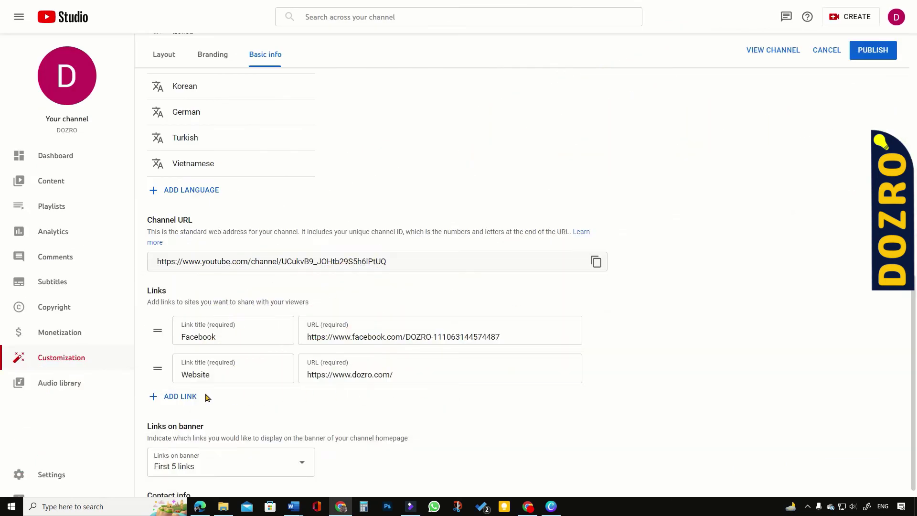
pyautogui.scroll(-1, 286, 377)
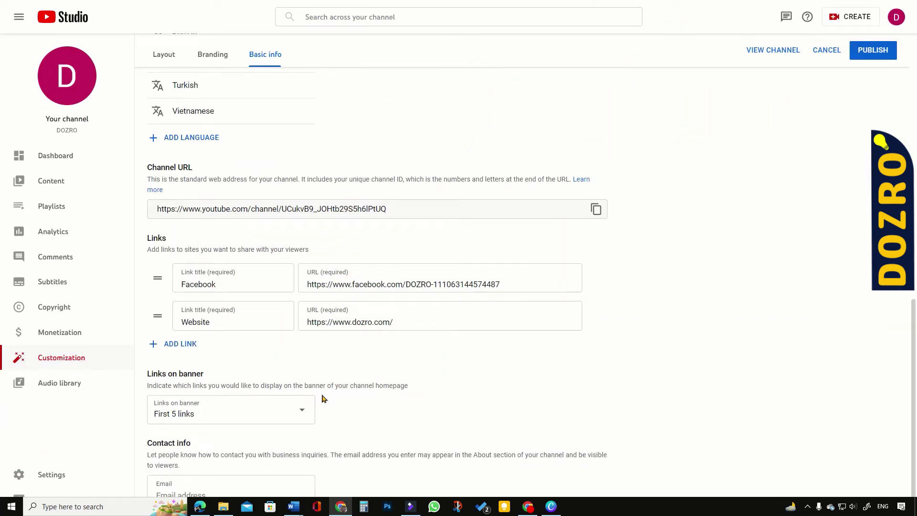
# Step: Show the first 5 links on the banner and enter the channel's business contact email
pyautogui.click(303, 410)
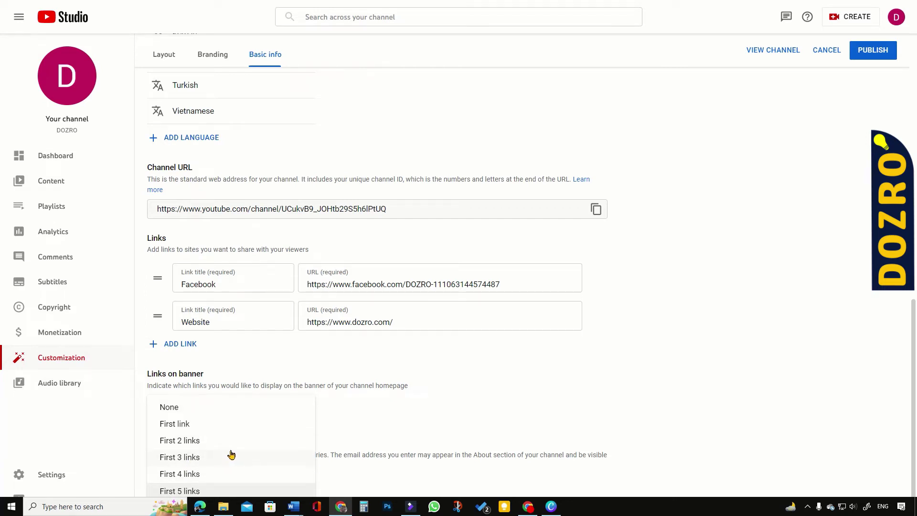
pyautogui.click(360, 484)
pyautogui.click(241, 491)
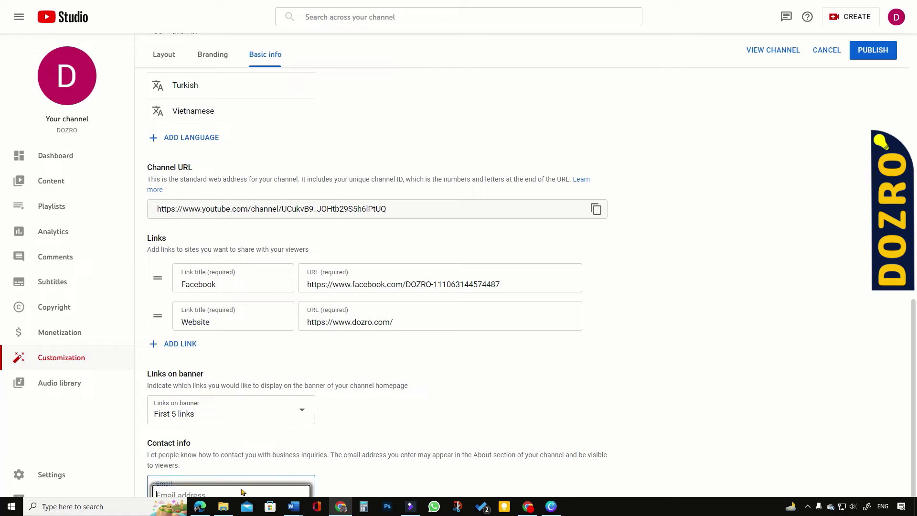
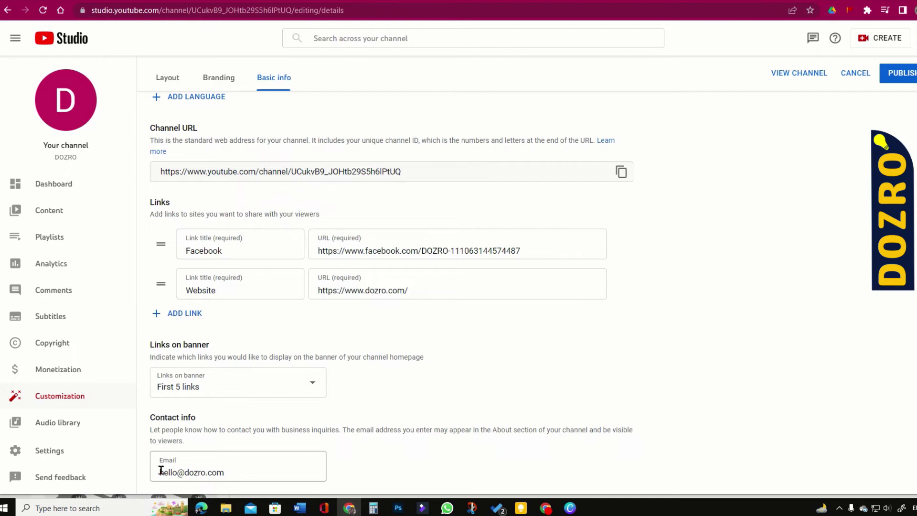
pyautogui.moveTo(161, 470); pyautogui.dragTo(266, 466)
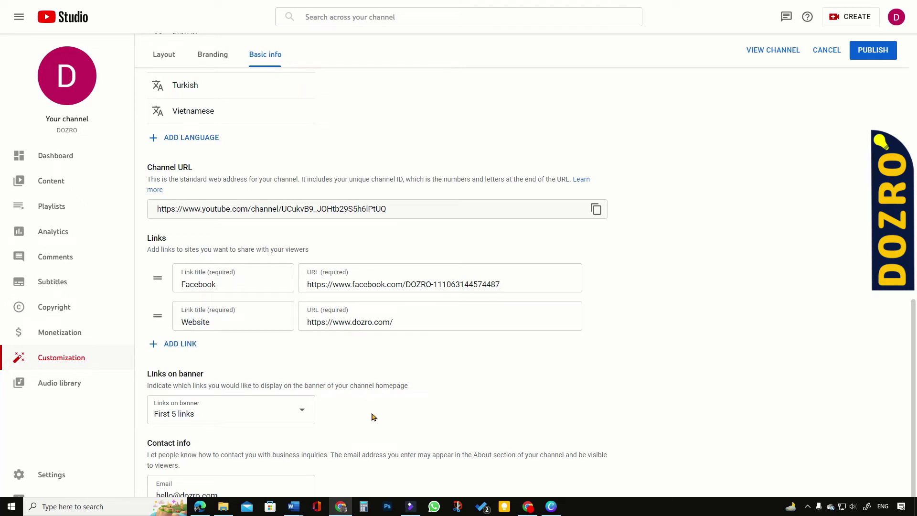
pyautogui.scroll(12, 375, 418)
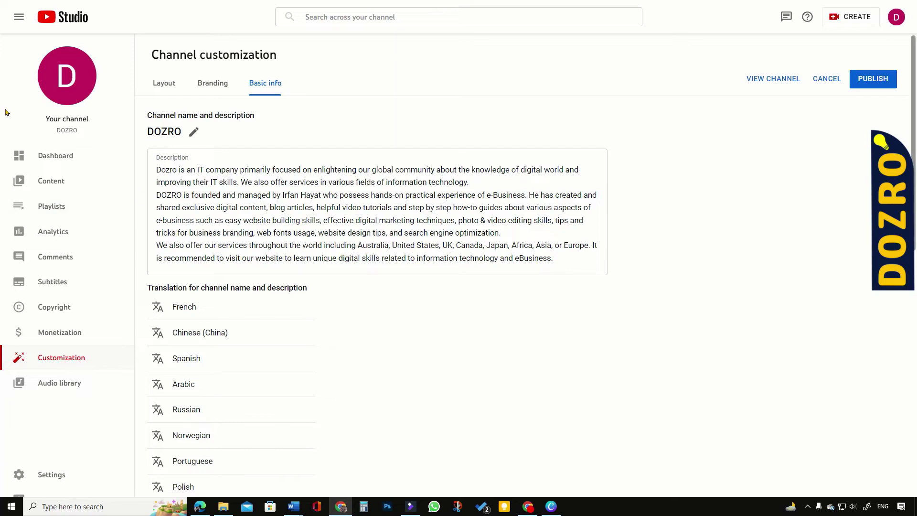
# Step: Publish the channel customization changes and go to the Playlists page
pyautogui.click(872, 81)
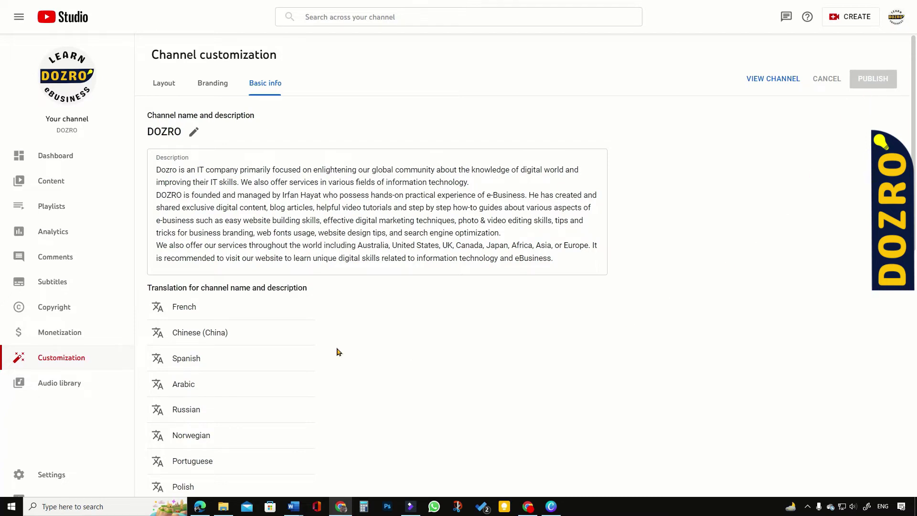
pyautogui.click(49, 205)
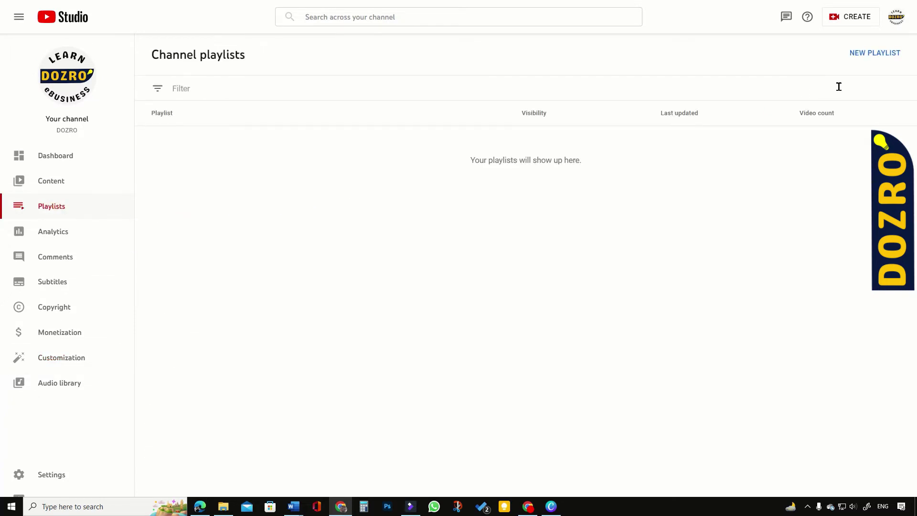
# Step: Create the topic playlists, then open Squarespace Website Creation for editing on YouTube
pyautogui.click(883, 54)
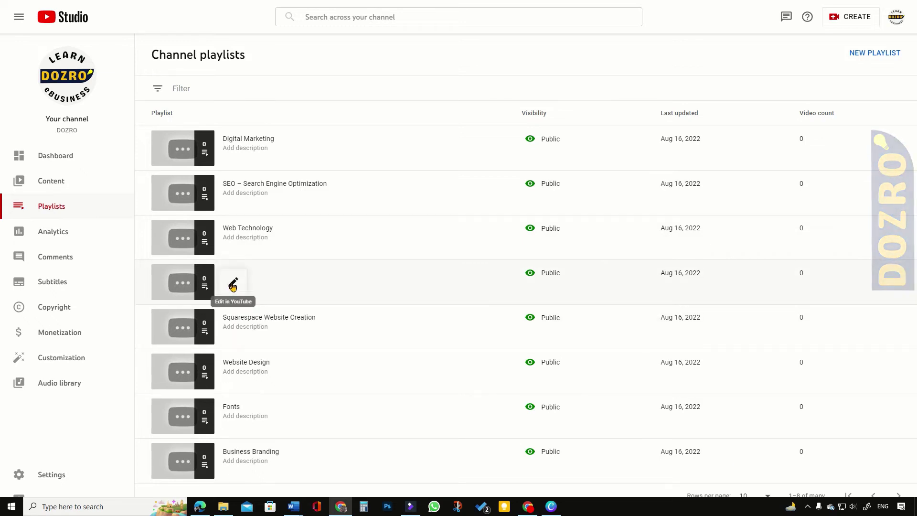
pyautogui.click(230, 286)
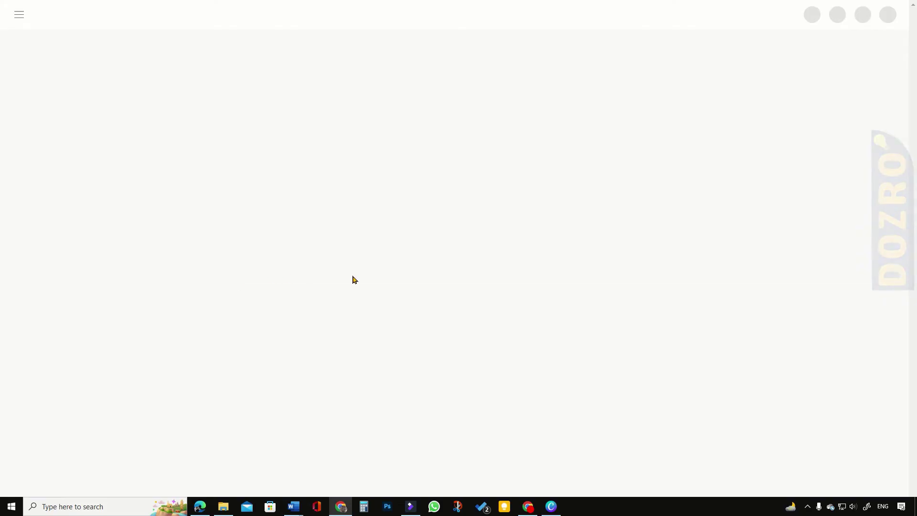
# Step: Paste a description about building Squarespace websites into the playlist as plain text and save it
pyautogui.click(150, 246)
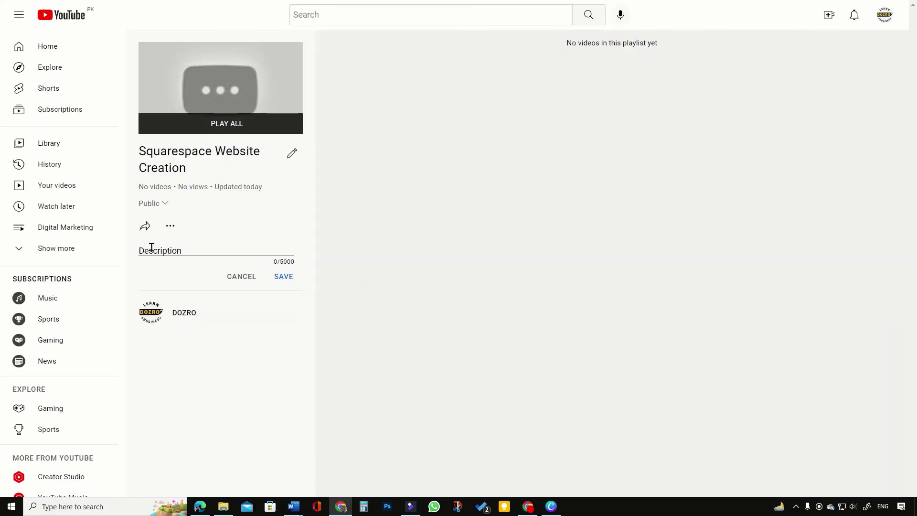
pyautogui.click(149, 246)
pyautogui.rightClick(153, 251)
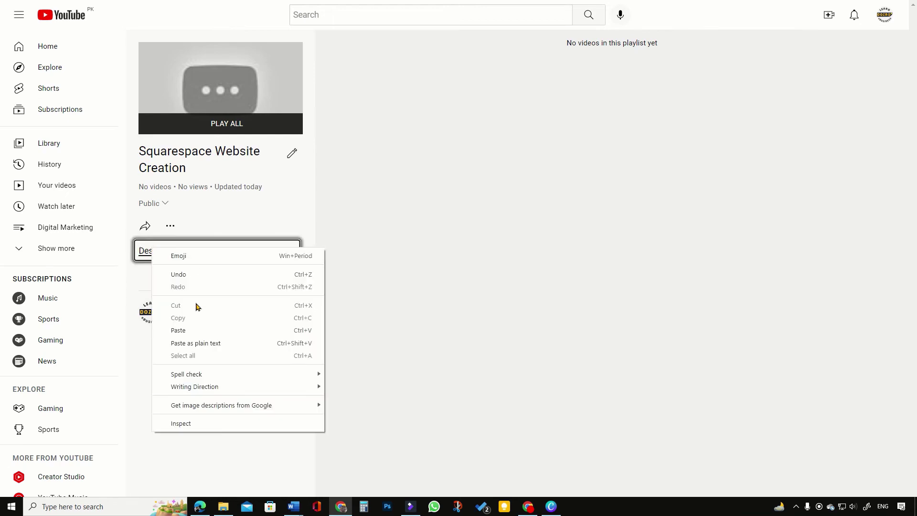
pyautogui.click(211, 343)
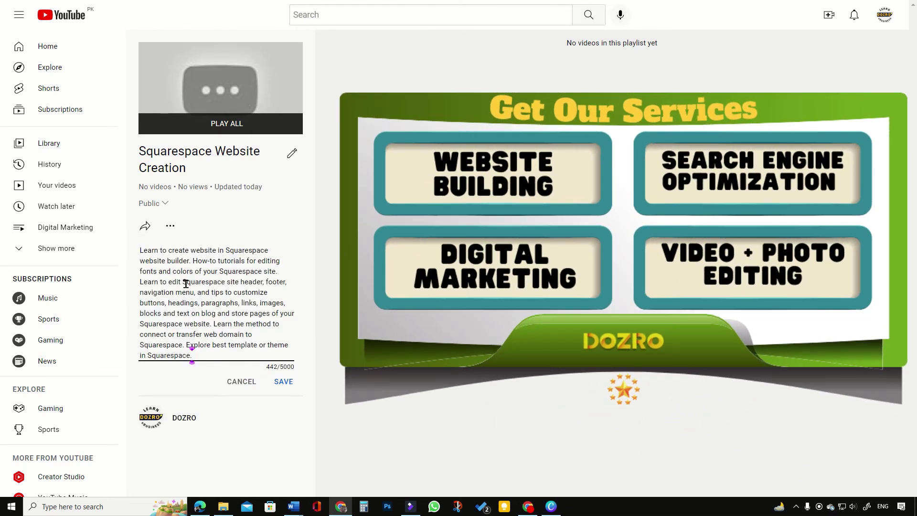
pyautogui.click(284, 382)
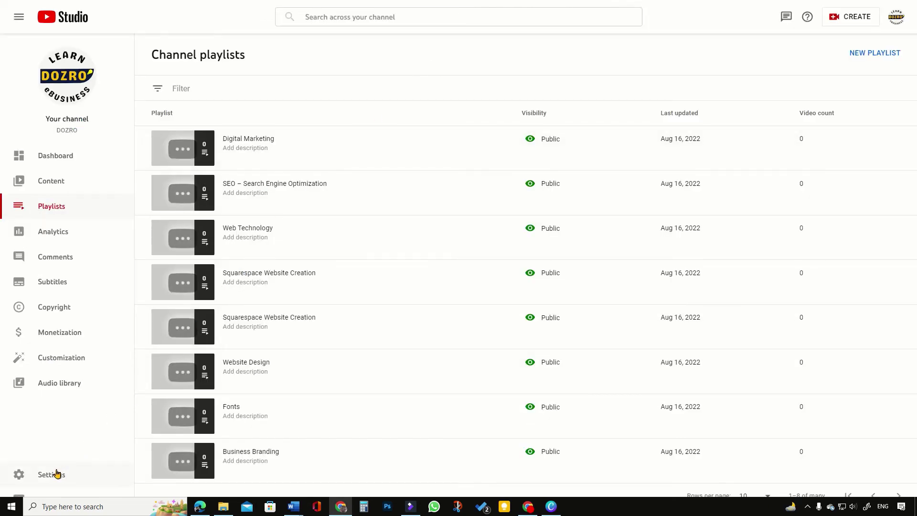
# Step: Add seven channel keywords, from Business Branding to Brand name, in channel Settings
pyautogui.click(55, 474)
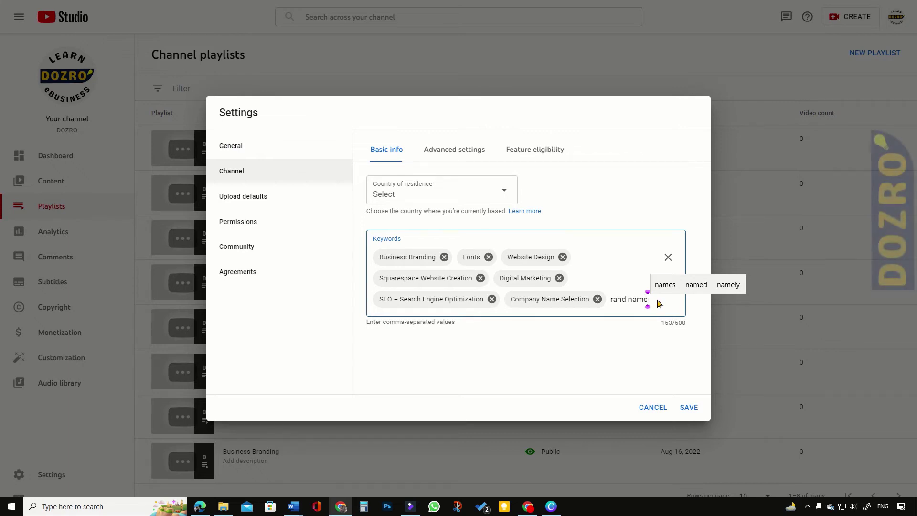
pyautogui.press('Return')
pyautogui.click(451, 149)
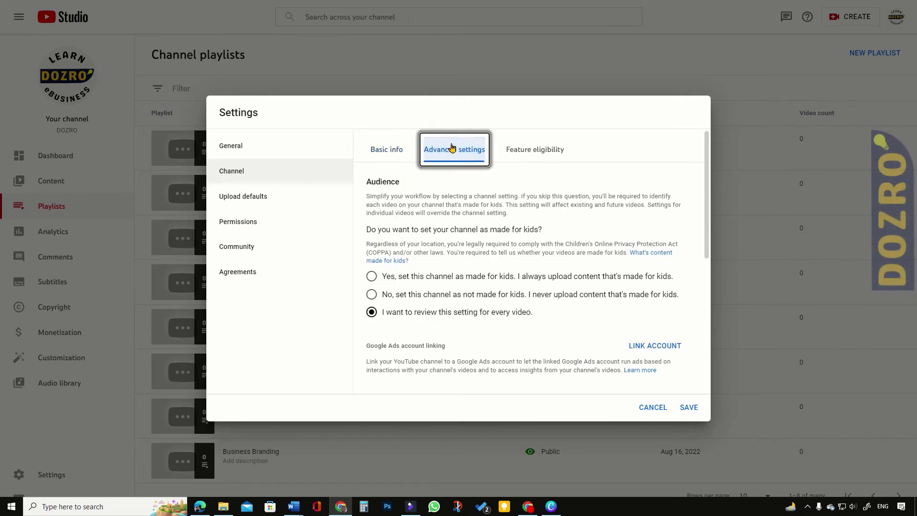
# Step: Set the channel as not made for kids and hide potentially inappropriate words in automatic captions
pyautogui.click(372, 294)
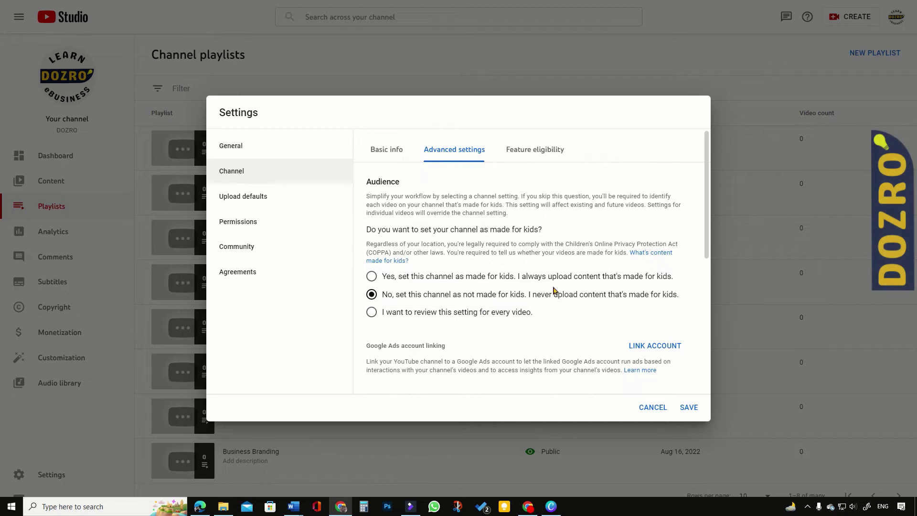
pyautogui.scroll(-1, 554, 290)
pyautogui.scroll(-5, 554, 290)
pyautogui.scroll(1, 554, 290)
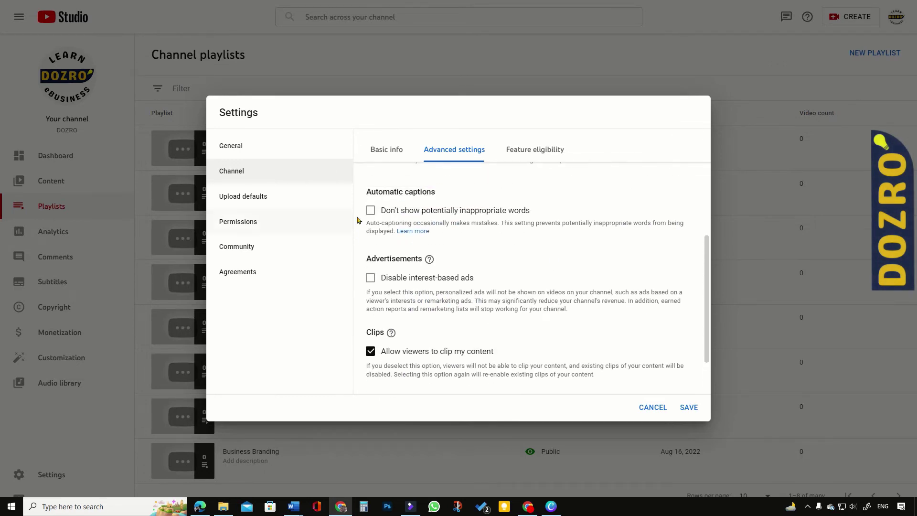
pyautogui.click(371, 210)
pyautogui.scroll(-1, 418, 248)
pyautogui.scroll(1, 433, 290)
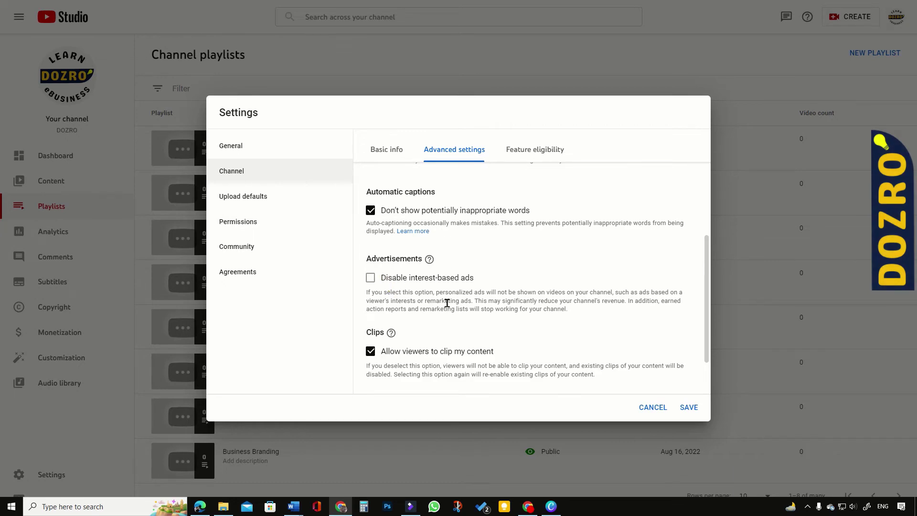
pyautogui.scroll(-1, 447, 303)
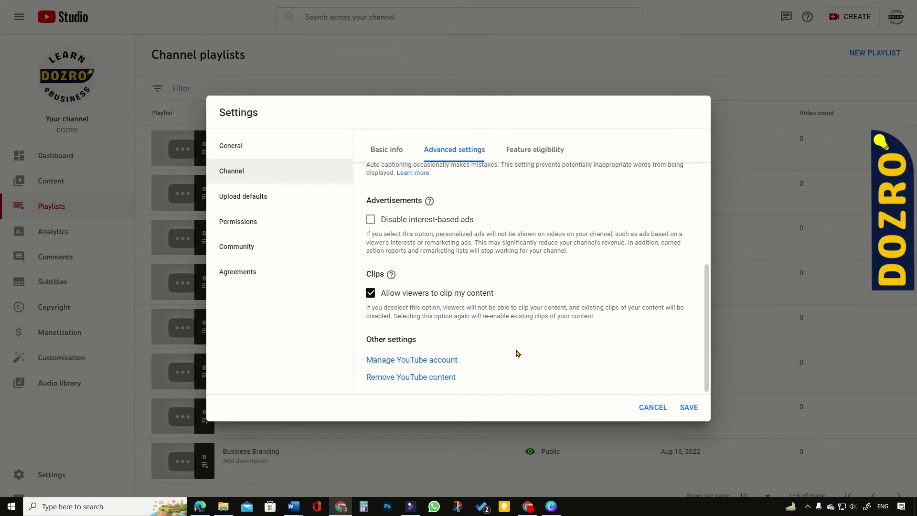
pyautogui.click(536, 149)
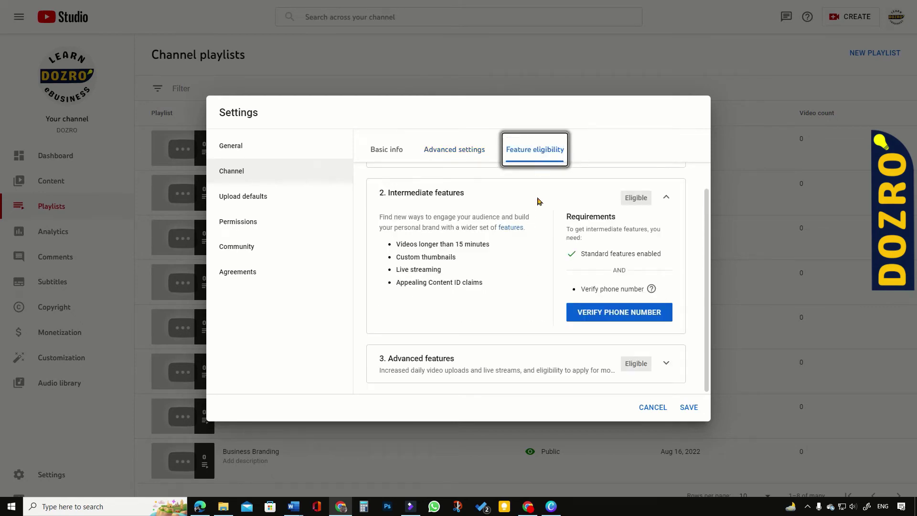
# Step: Check intermediate features under Feature eligibility, then go to Upload defaults
pyautogui.scroll(1, 613, 323)
pyautogui.scroll(-1, 621, 330)
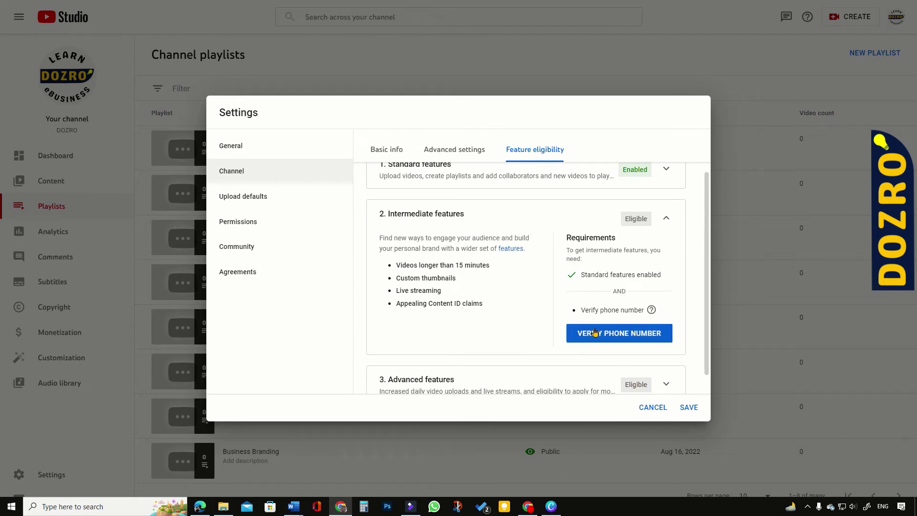
pyautogui.scroll(-1, 507, 367)
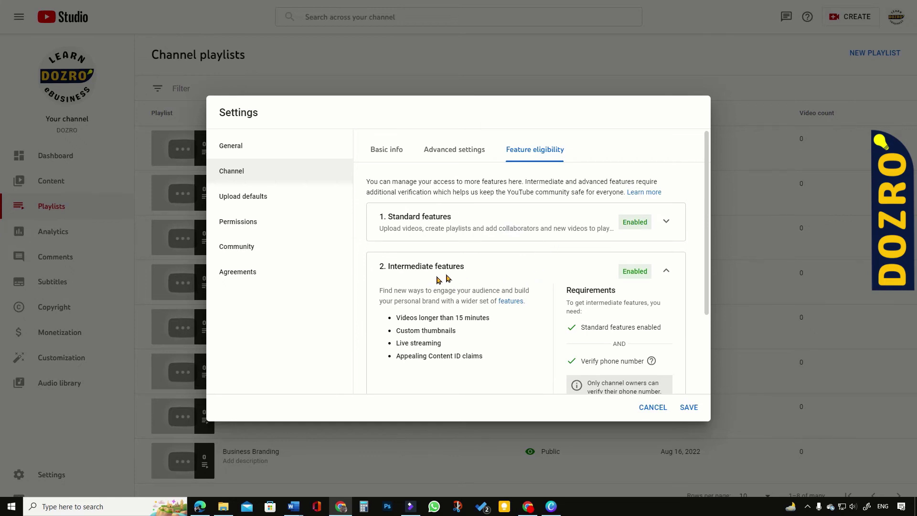
pyautogui.scroll(-3, 442, 281)
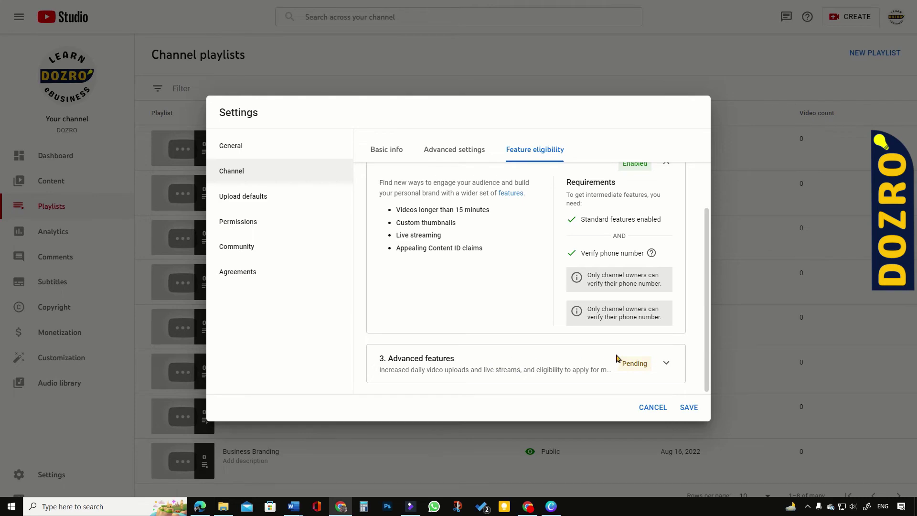
pyautogui.click(254, 197)
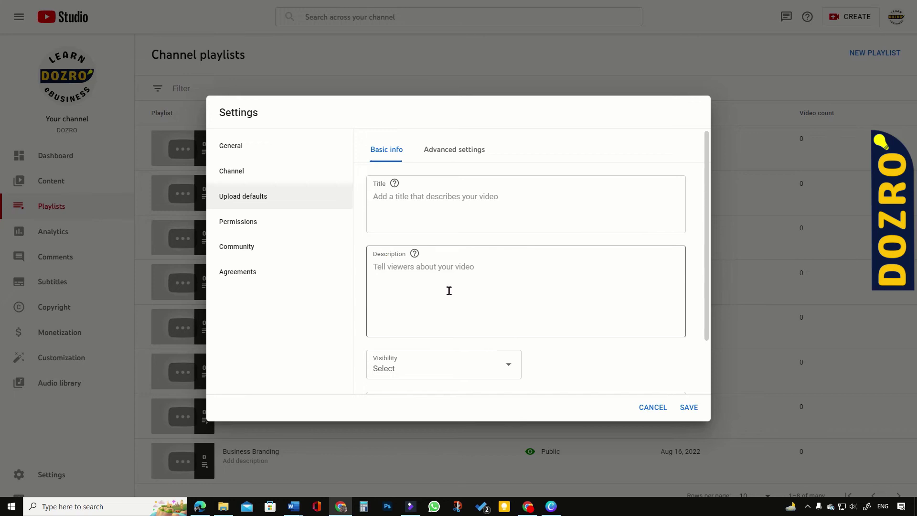
# Step: Choose Public as the default visibility for new uploads
pyautogui.scroll(-2, 445, 291)
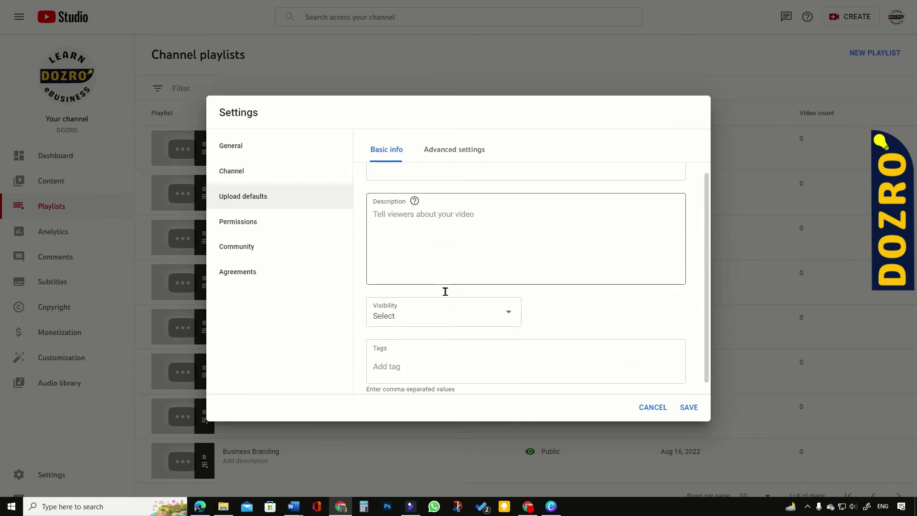
pyautogui.click(516, 305)
pyautogui.click(397, 301)
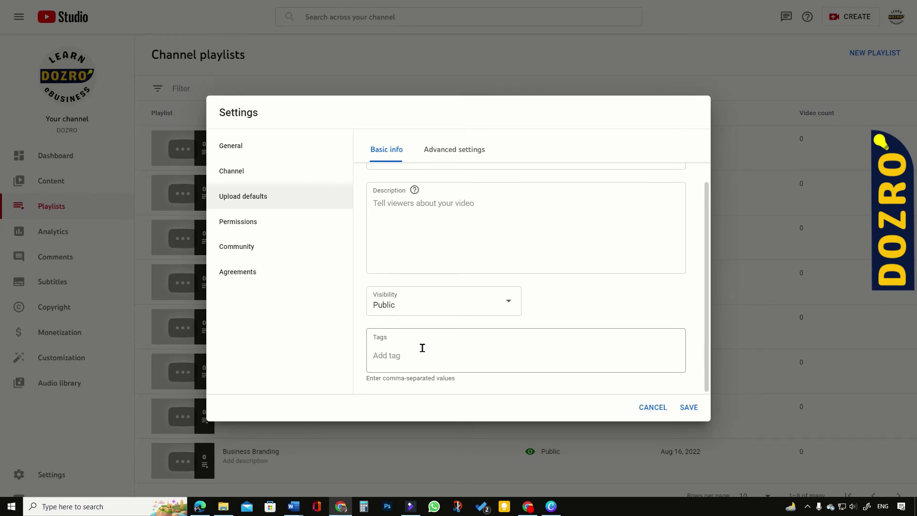
# Step: In advanced upload defaults, set the default category to Howto & Style
pyautogui.click(454, 151)
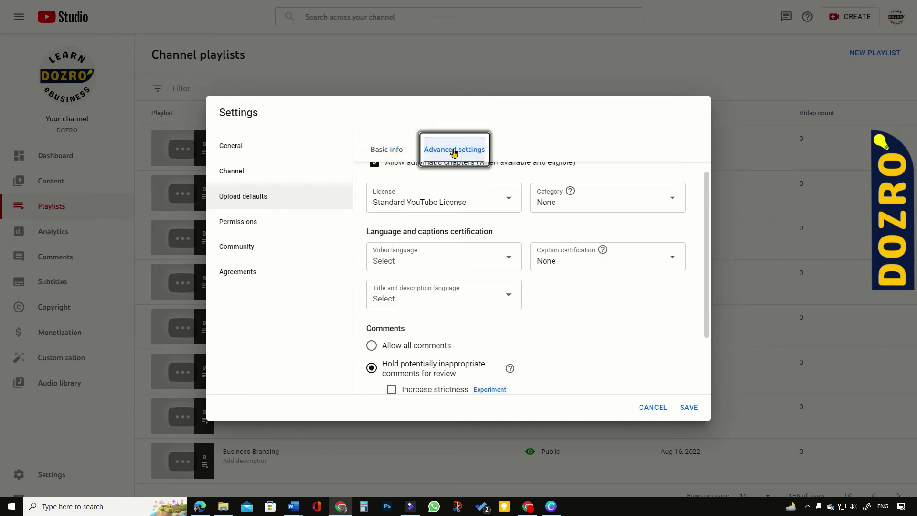
pyautogui.scroll(2, 368, 191)
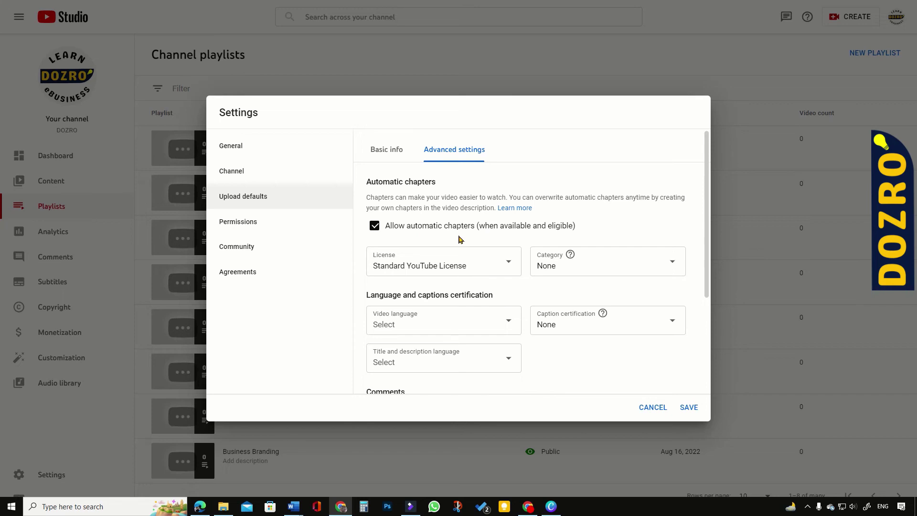
pyautogui.click(672, 264)
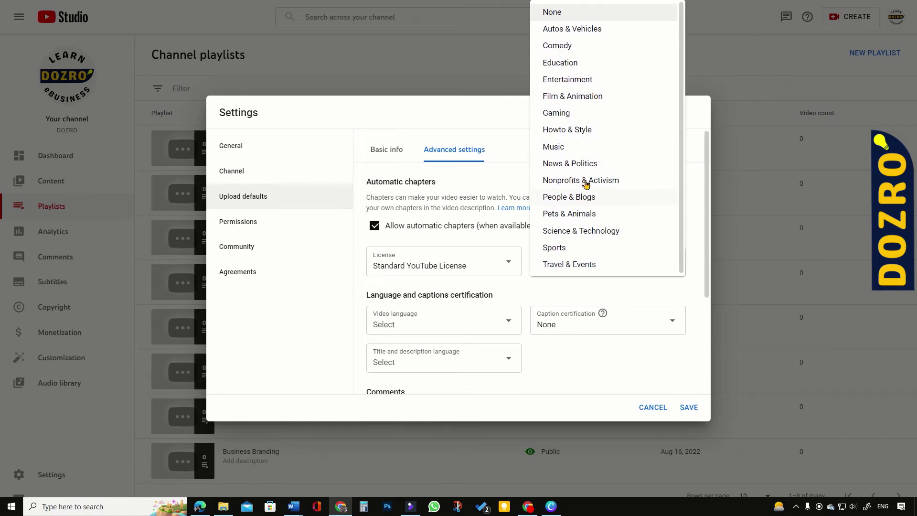
pyautogui.click(585, 232)
pyautogui.click(667, 260)
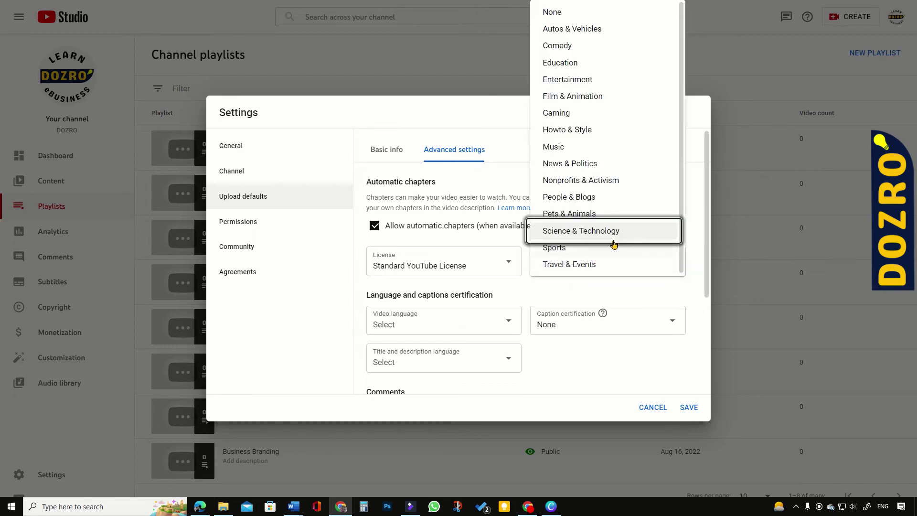
pyautogui.click(573, 135)
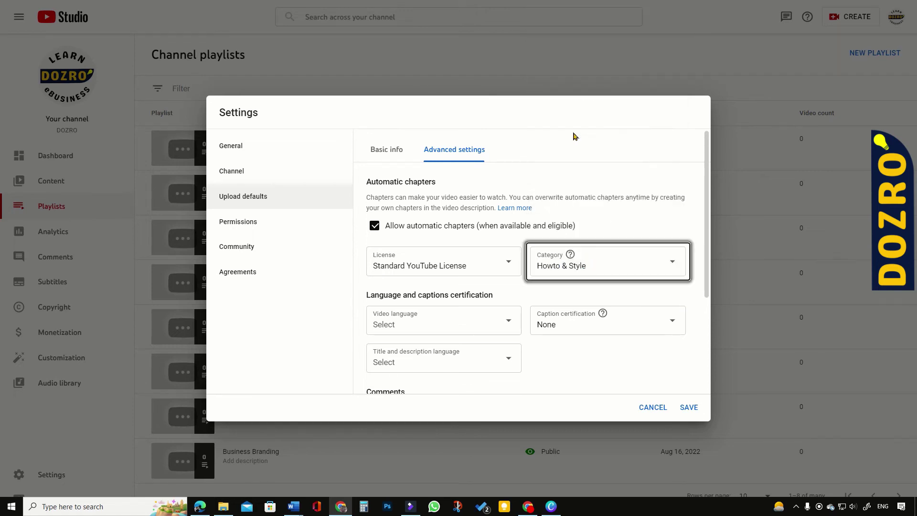
# Step: Set the default video language to English and certify content as never aired on U.S. TV
pyautogui.click(508, 324)
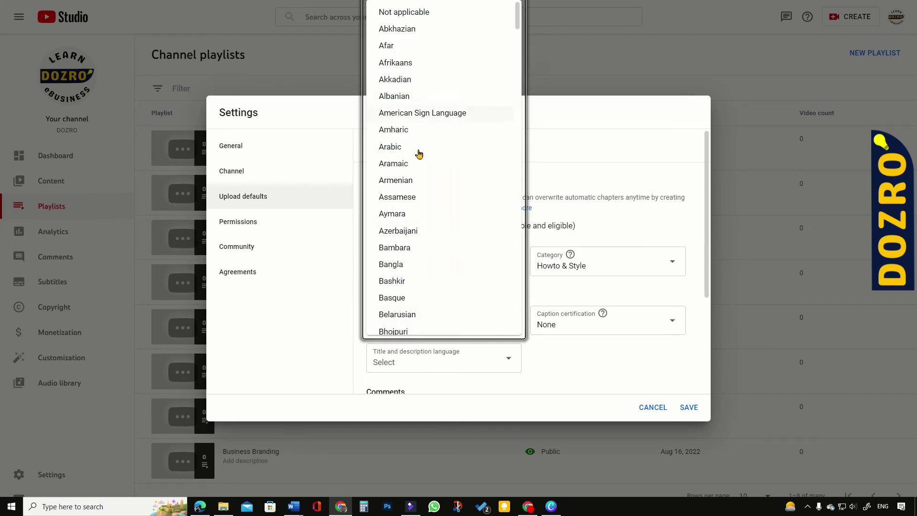
pyautogui.scroll(-10, 422, 268)
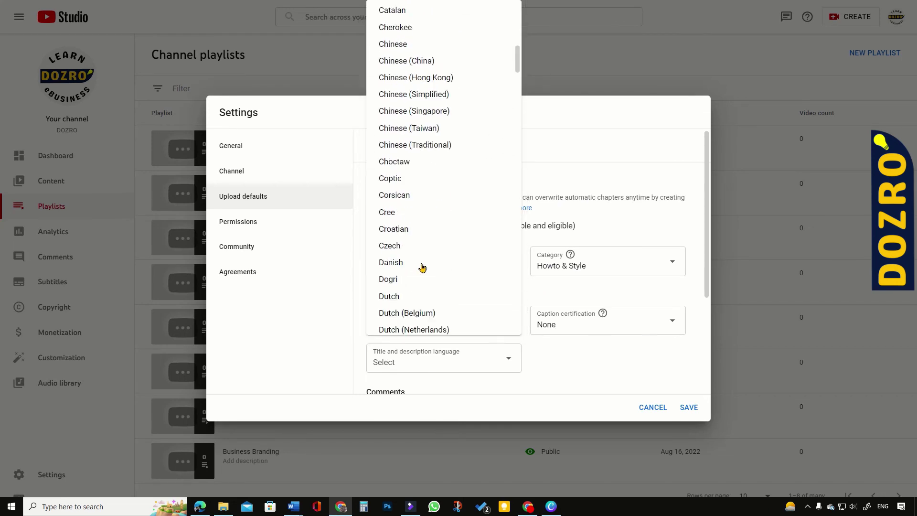
pyautogui.scroll(-1, 422, 268)
pyautogui.click(423, 261)
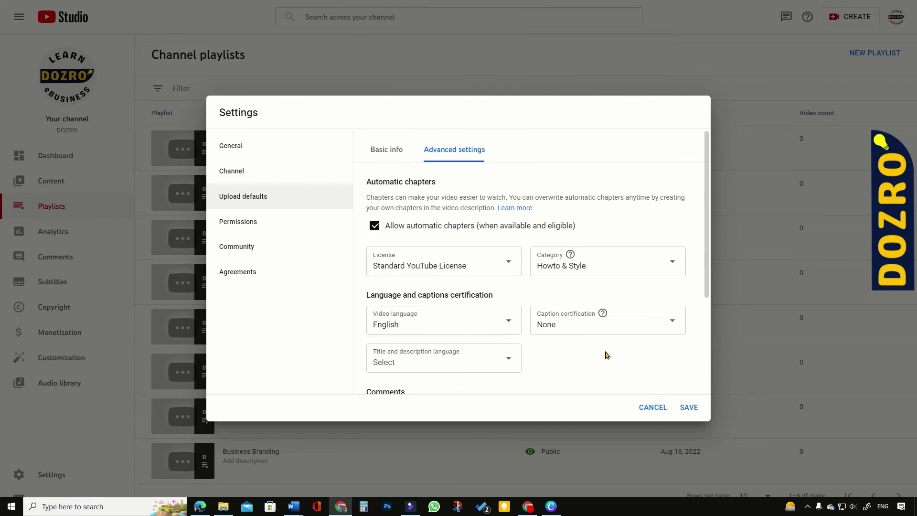
pyautogui.click(672, 325)
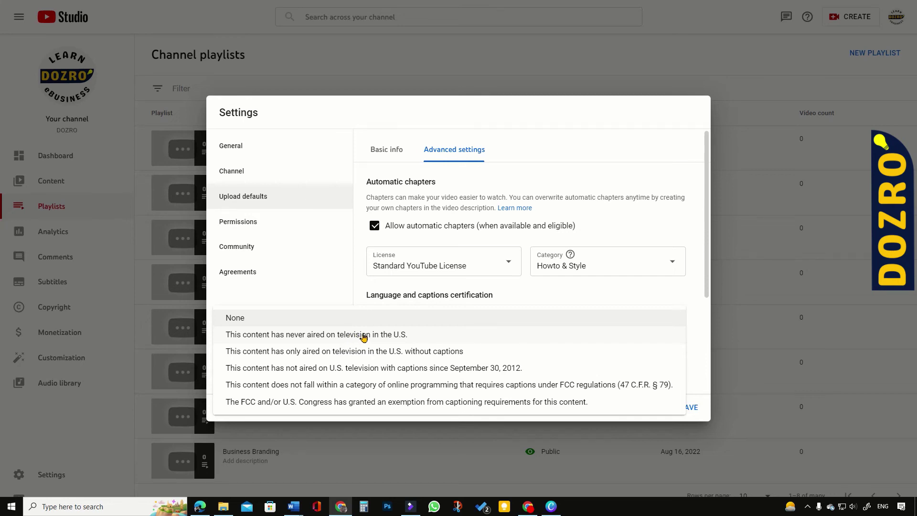
pyautogui.click(364, 336)
# Step: Set the title and description language to English, then go to Permissions settings
pyautogui.scroll(-1, 554, 309)
pyautogui.click(509, 307)
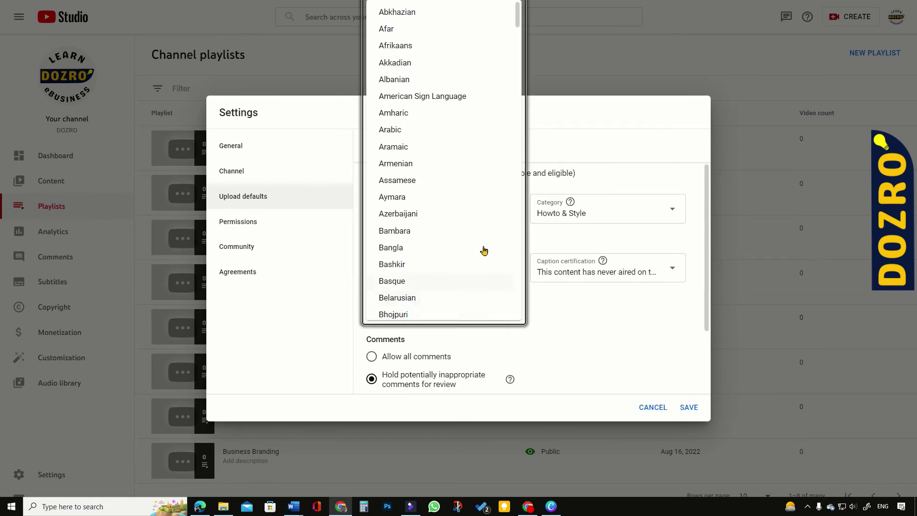
pyautogui.scroll(-14, 484, 250)
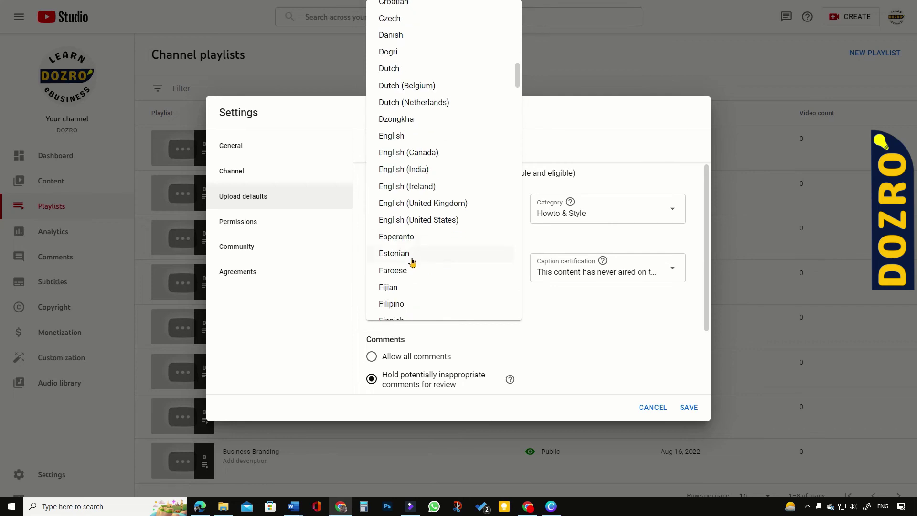
pyautogui.scroll(-3, 412, 261)
pyautogui.scroll(2, 389, 131)
pyautogui.click(393, 85)
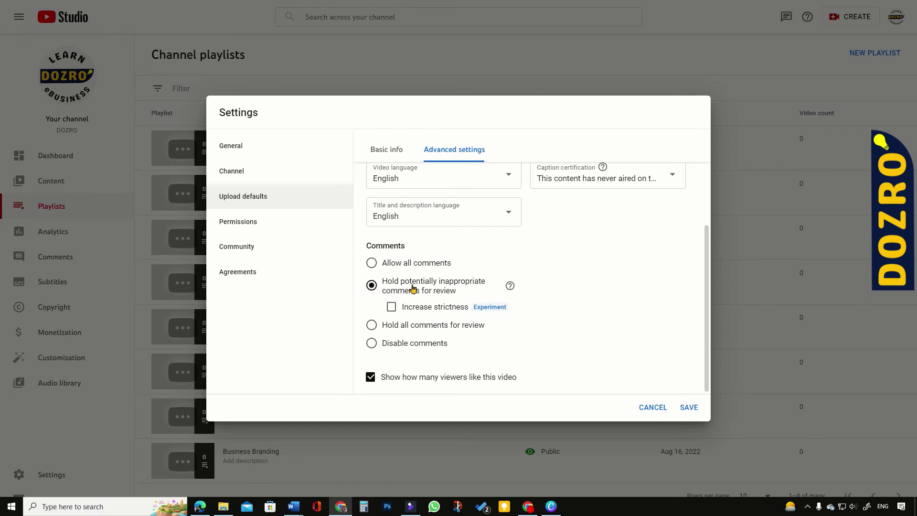
pyautogui.click(240, 227)
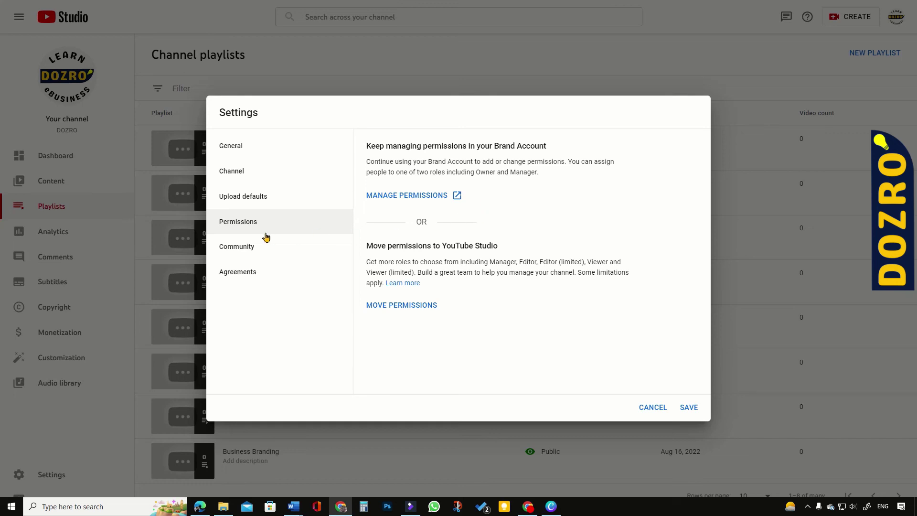
# Step: Look over Community and Agreements, save and close Settings, then go to the Dashboard
pyautogui.click(240, 250)
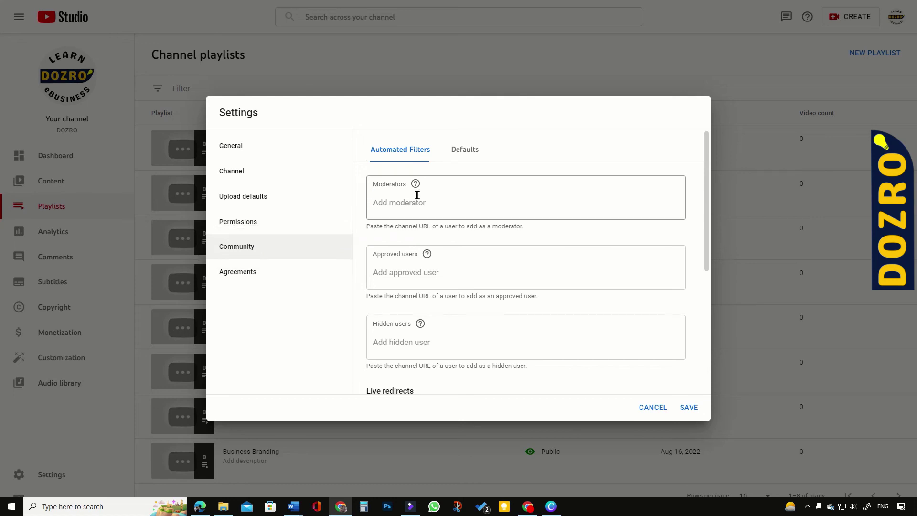
pyautogui.scroll(-5, 410, 211)
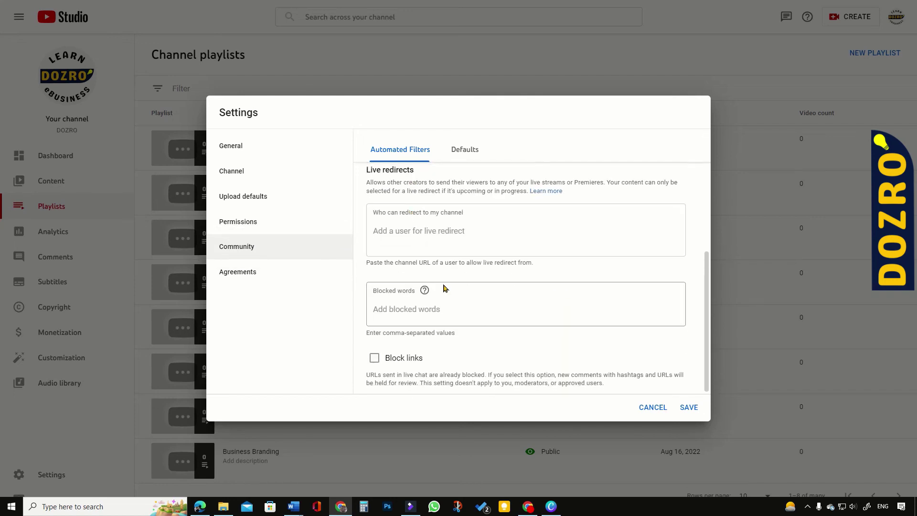
pyautogui.click(232, 276)
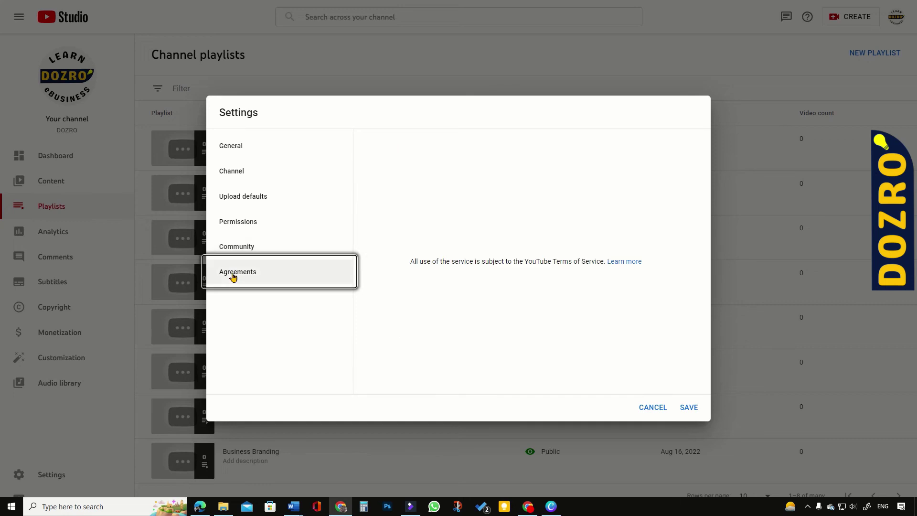
pyautogui.click(690, 408)
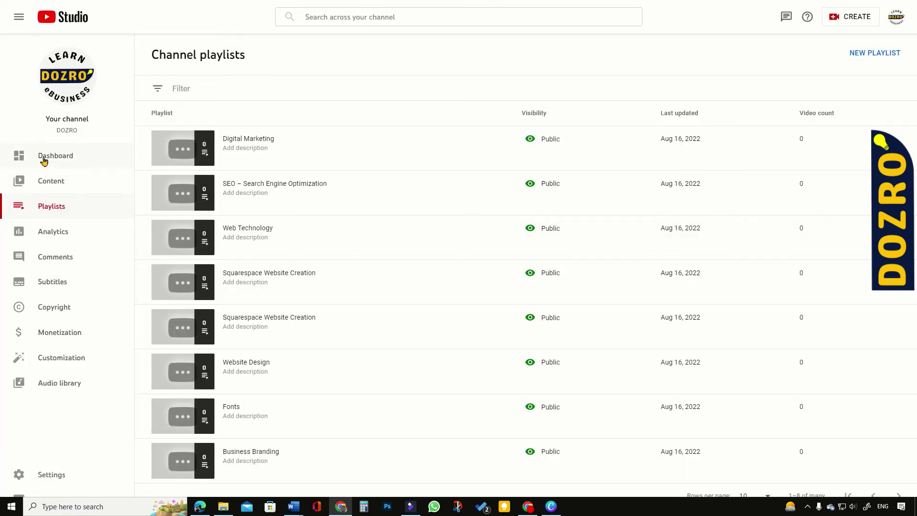
pyautogui.click(44, 159)
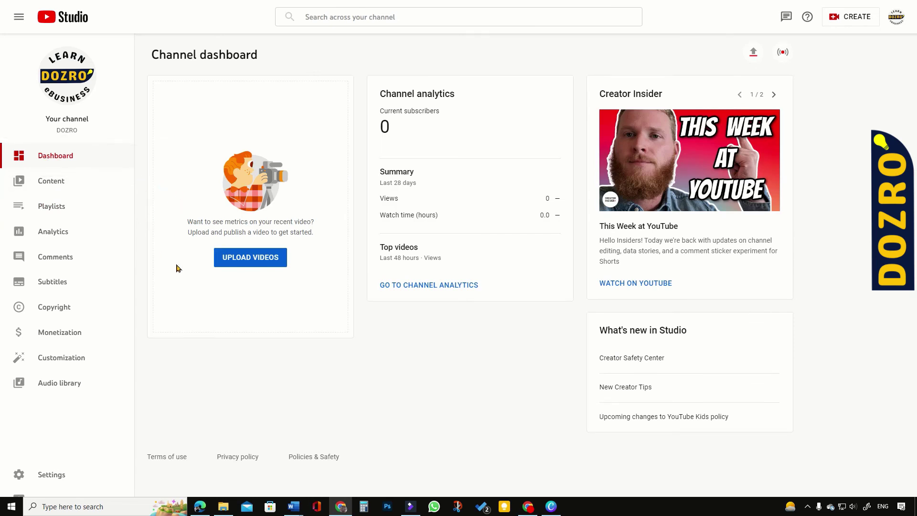
# Step: Upload the Squarespace navigation video file and paste in its description
pyautogui.click(243, 261)
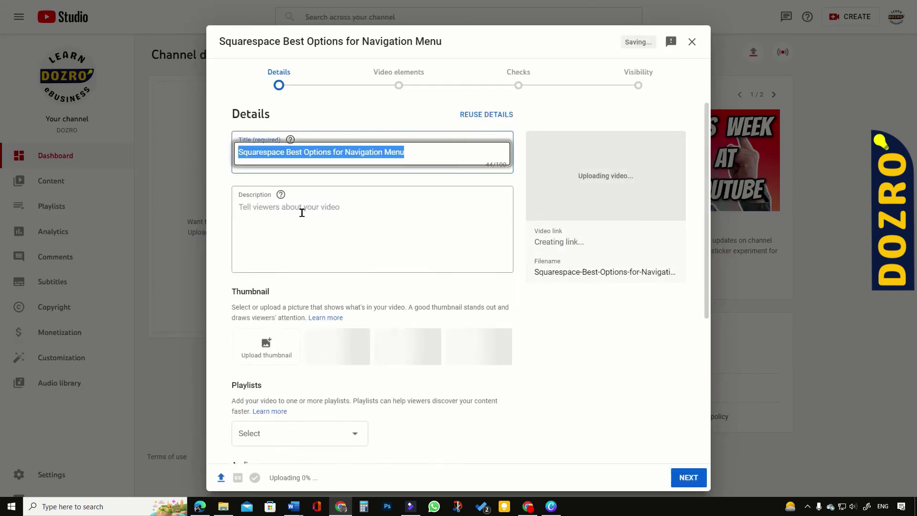
pyautogui.click(301, 211)
pyautogui.write('If your Squarespace website will have a few pages, then simply create a page in Main Navigation as this Services page. However, if you plan to create hundreds of pages in future, then create folders in navigation and add multiple blogs or product main pages in each folder. For example, Learn and Future are folders on my site. When Each blog or product page crosses over 20 blog posts or products, then create a SUMMARY page Squarespace website where you can show for example links of three posts from each blog. Use Squarespace option of CATEGORIES and TAGS only at the later stage when you have already created hundreds of posts or product pages on your Squarespace website. Please use hashtag #DozroTips to search for more practical tips.')
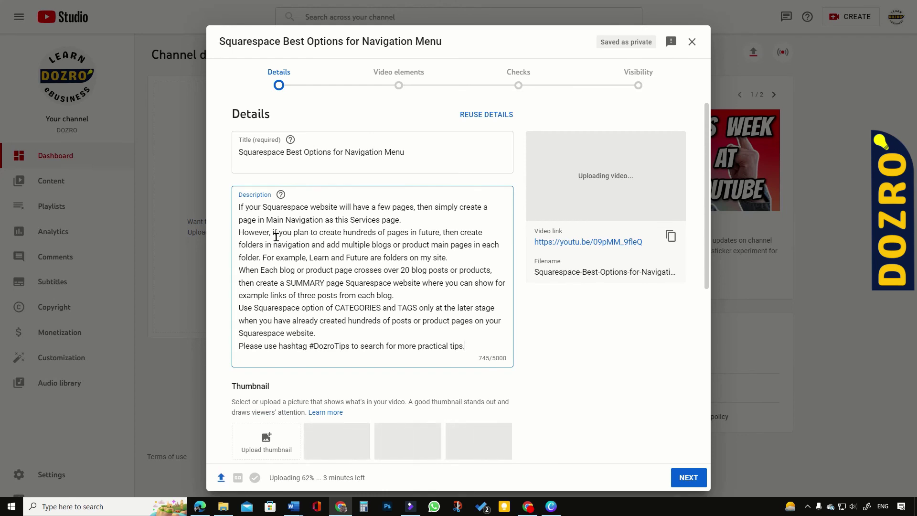
# Step: Append #Shorts to the end of the video title
pyautogui.click(422, 151)
pyautogui.rightClick(420, 151)
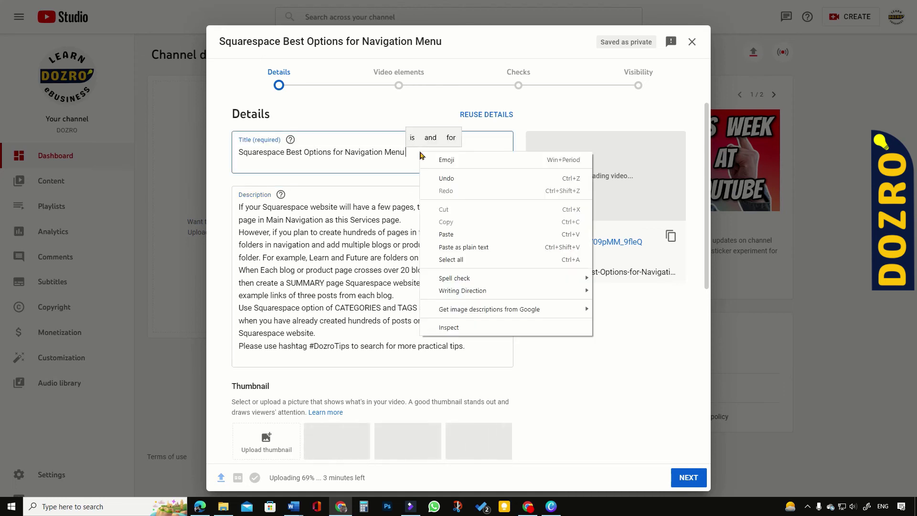
pyautogui.click(475, 248)
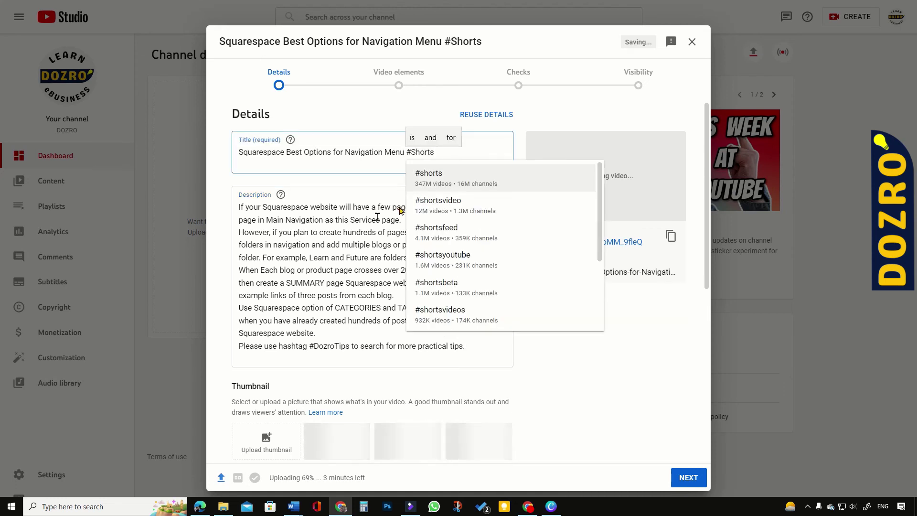
pyautogui.click(282, 245)
# Step: Add the video to the Shorts playlist
pyautogui.scroll(-5, 373, 305)
pyautogui.click(306, 267)
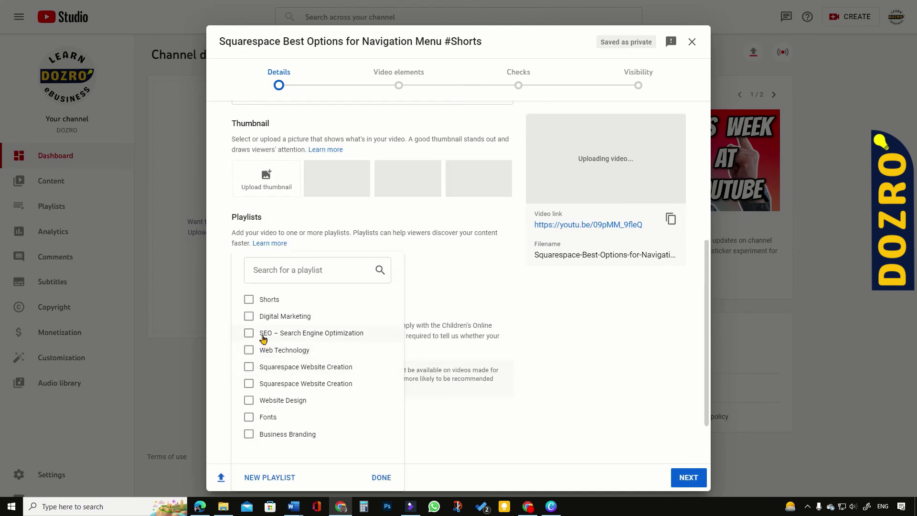
pyautogui.click(249, 299)
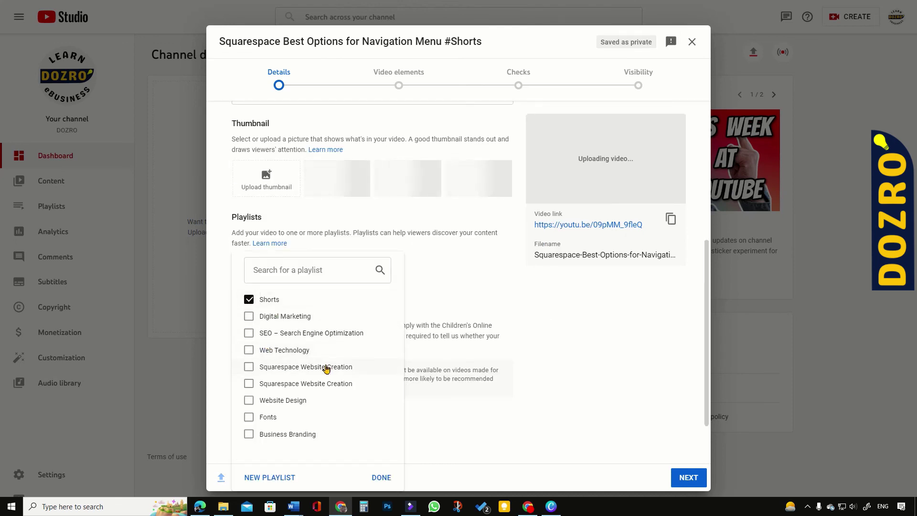
pyautogui.click(382, 478)
pyautogui.scroll(-2, 469, 379)
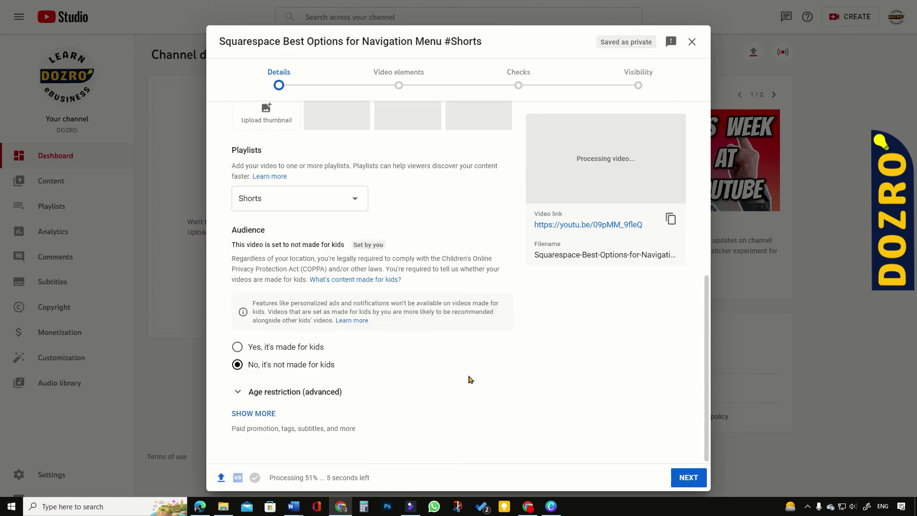
# Step: Reveal the extra video options and pick August 16, 2022 as the recording date
pyautogui.click(254, 414)
pyautogui.scroll(-5, 328, 239)
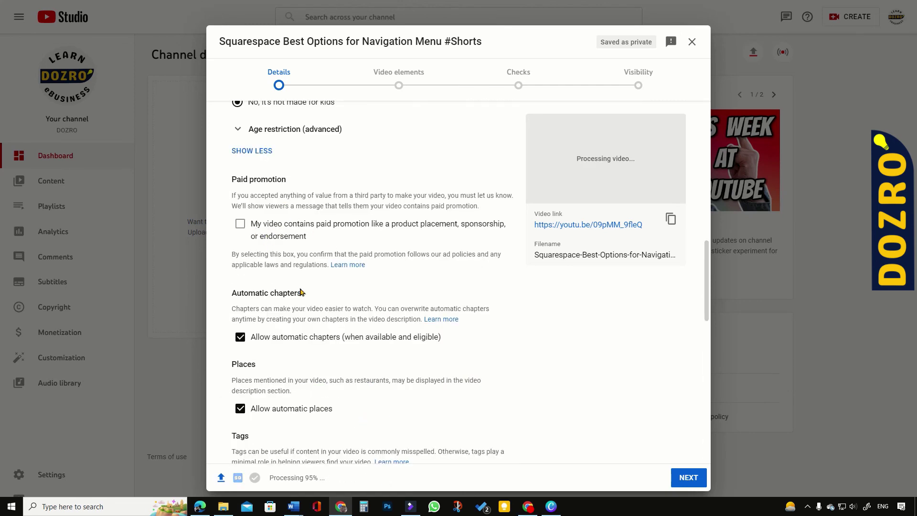
pyautogui.scroll(-3, 340, 325)
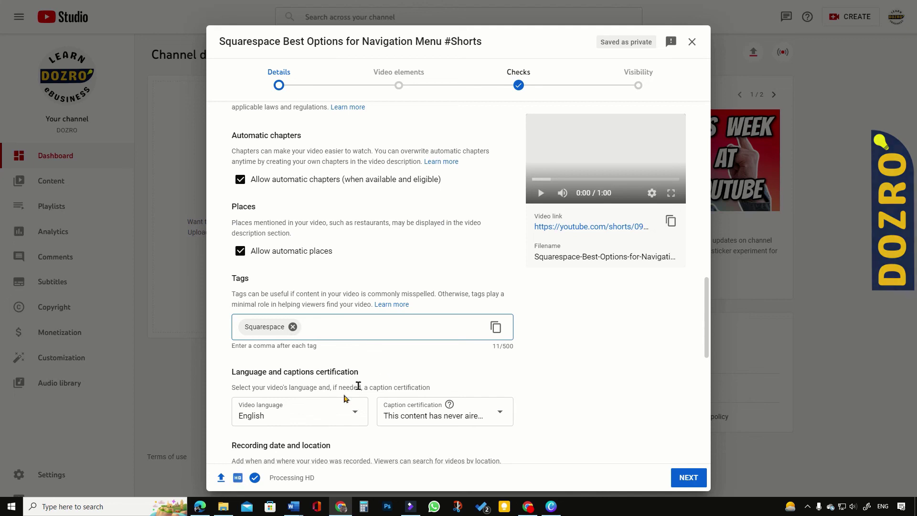
pyautogui.scroll(-2, 292, 418)
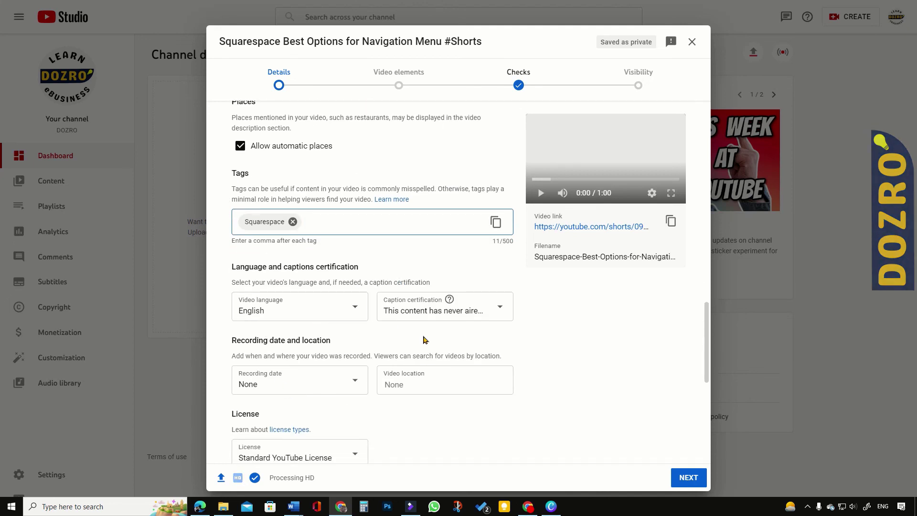
pyautogui.scroll(-3, 449, 311)
pyautogui.click(356, 223)
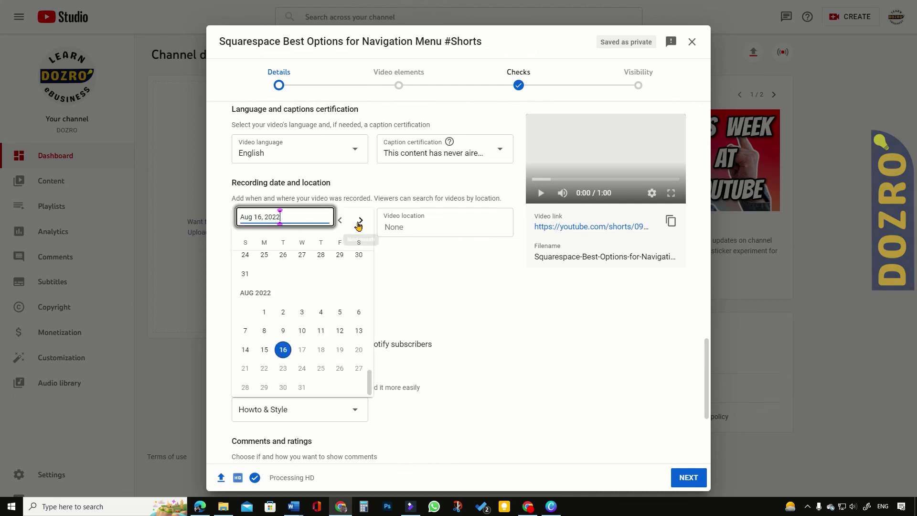
pyautogui.click(283, 350)
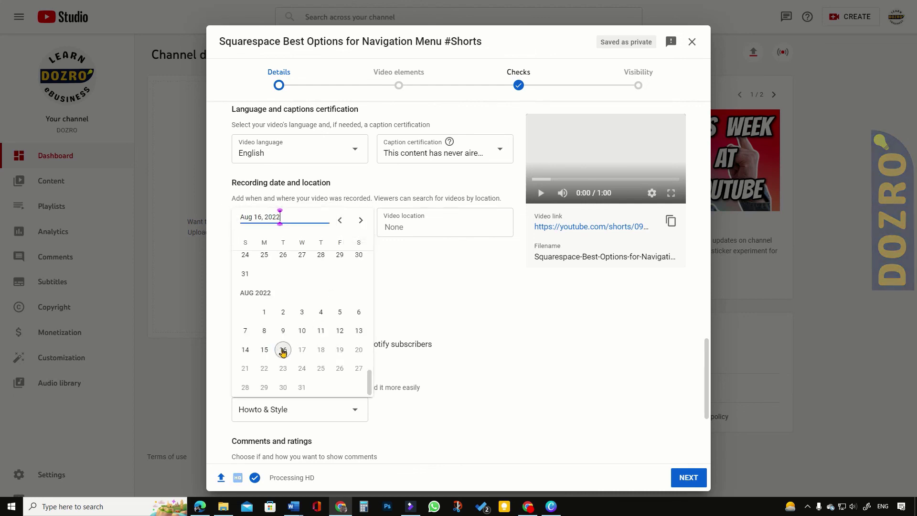
pyautogui.scroll(-4, 422, 392)
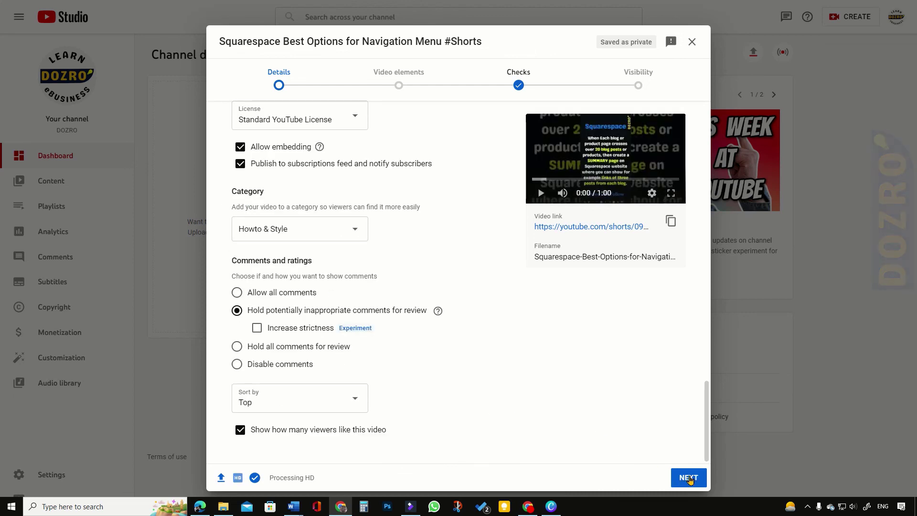
# Step: Go past Video elements and Checks, publish the Short as Public, and close the confirmation
pyautogui.click(687, 479)
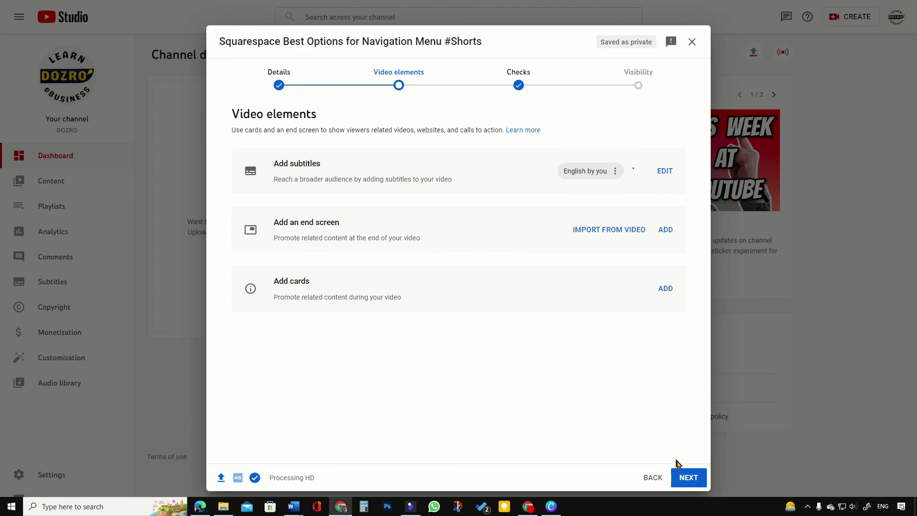
pyautogui.click(688, 478)
pyautogui.click(688, 479)
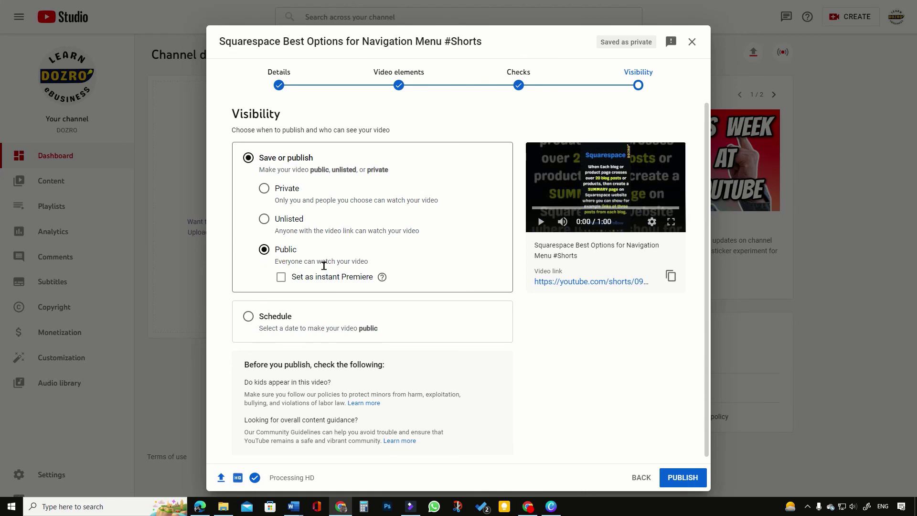
pyautogui.click(682, 479)
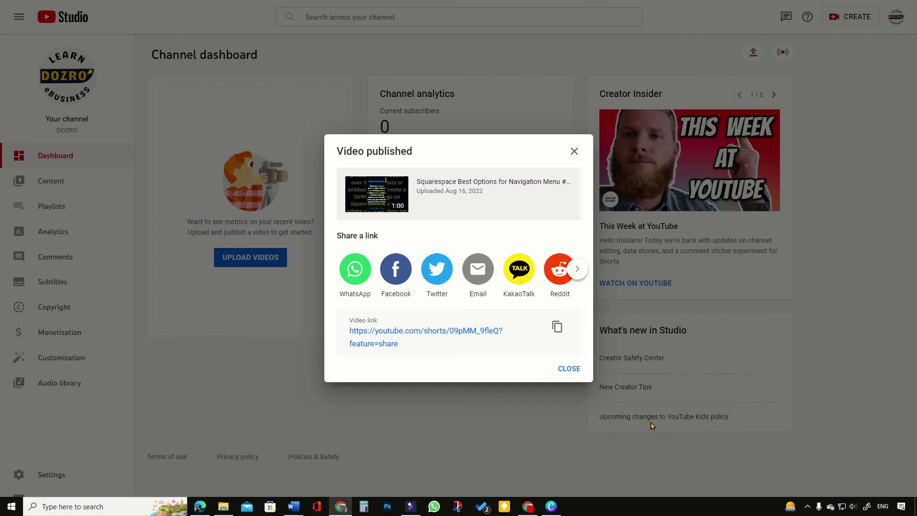
pyautogui.click(567, 369)
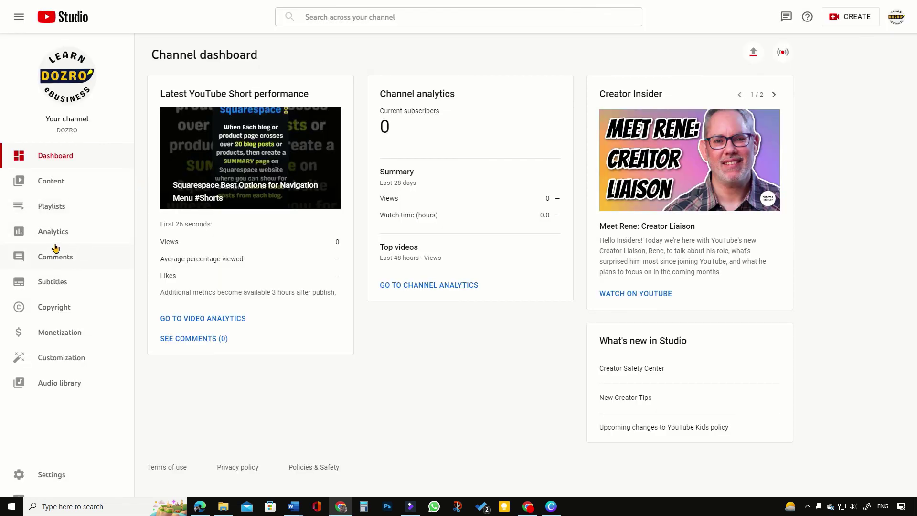